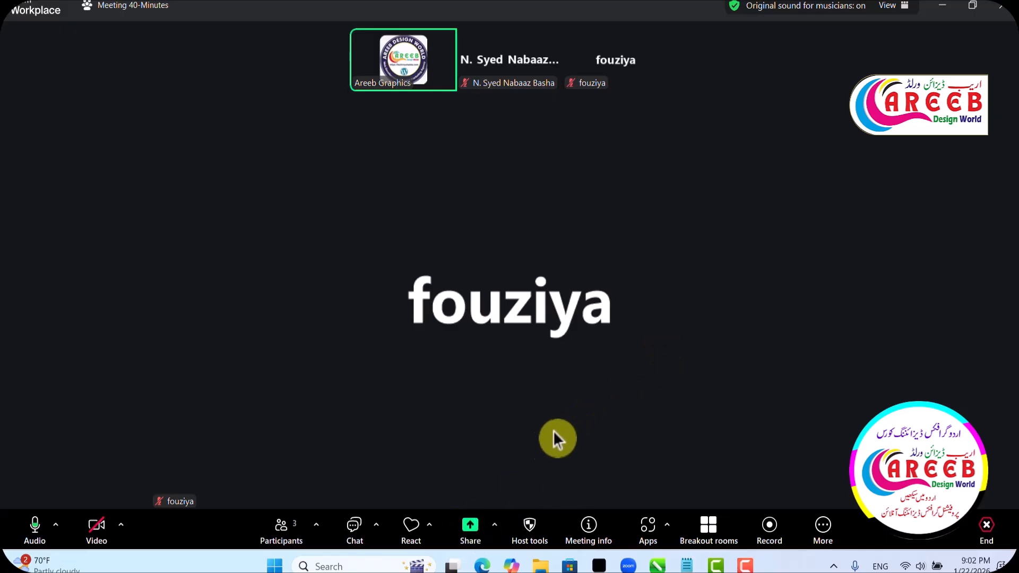
- Share the entire screen in the meeting and switch to the Class 2.inp document in InPage
left_click(470, 531)
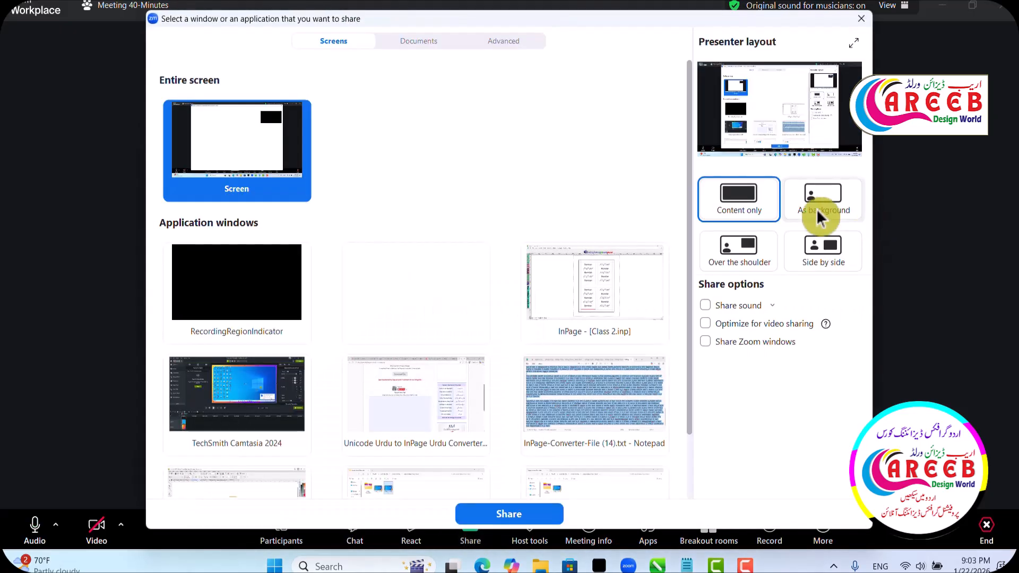
left_click(524, 516)
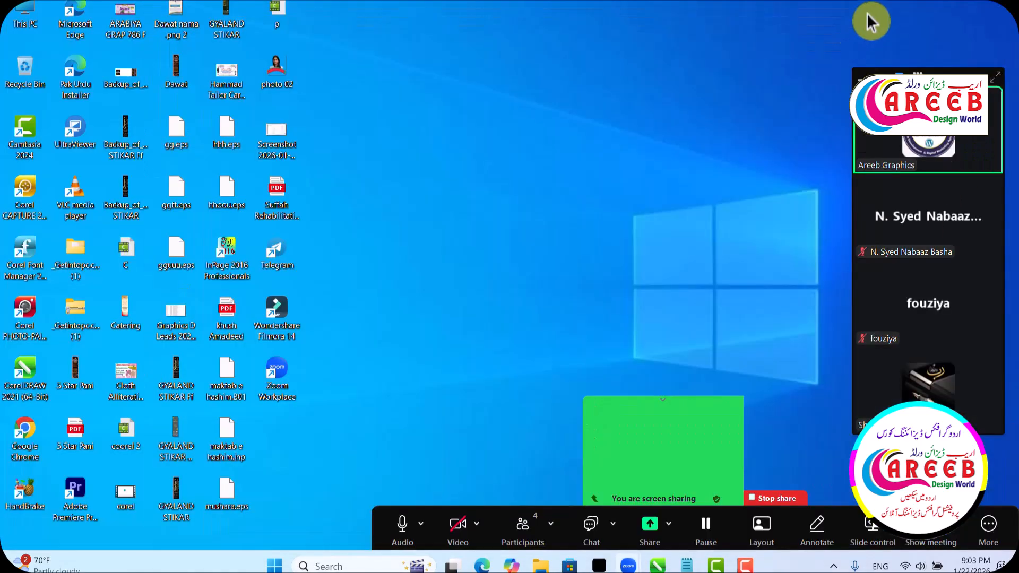
mouse_move(600, 567)
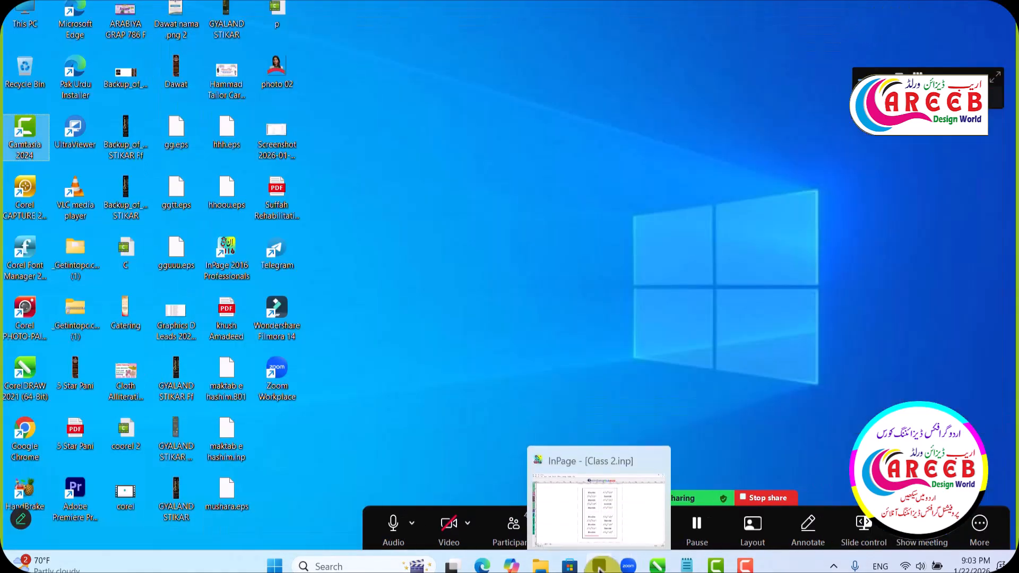
left_click(636, 488)
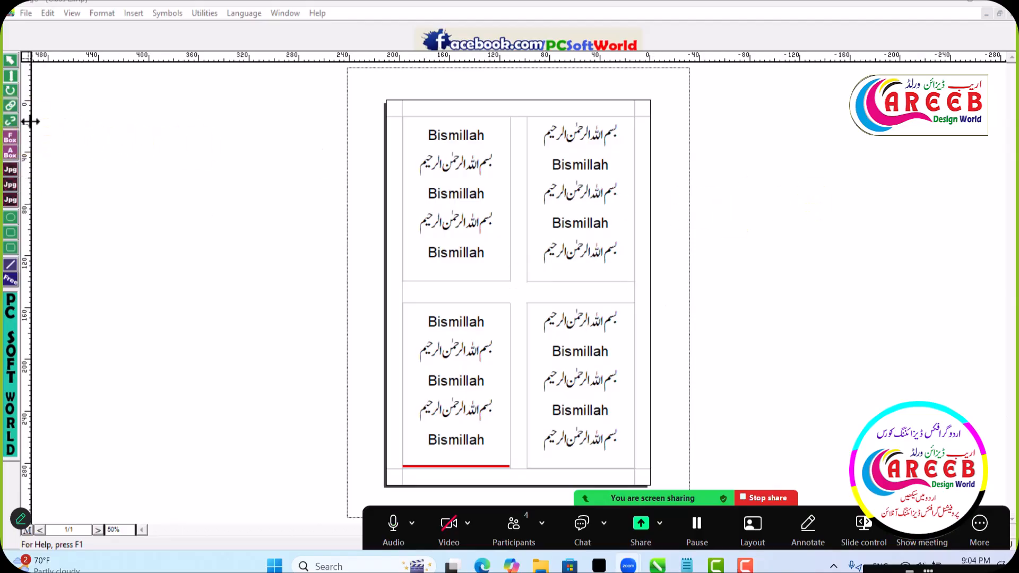
- Examine the text-flow links between the four text boxes and inspect the two upper boxes individually
left_click(10, 106)
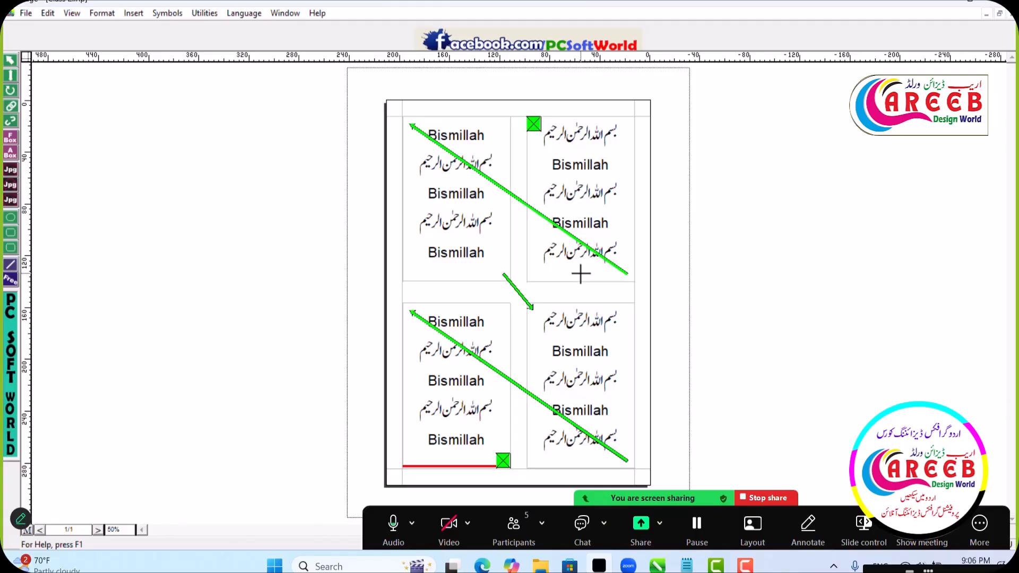
left_click(11, 62)
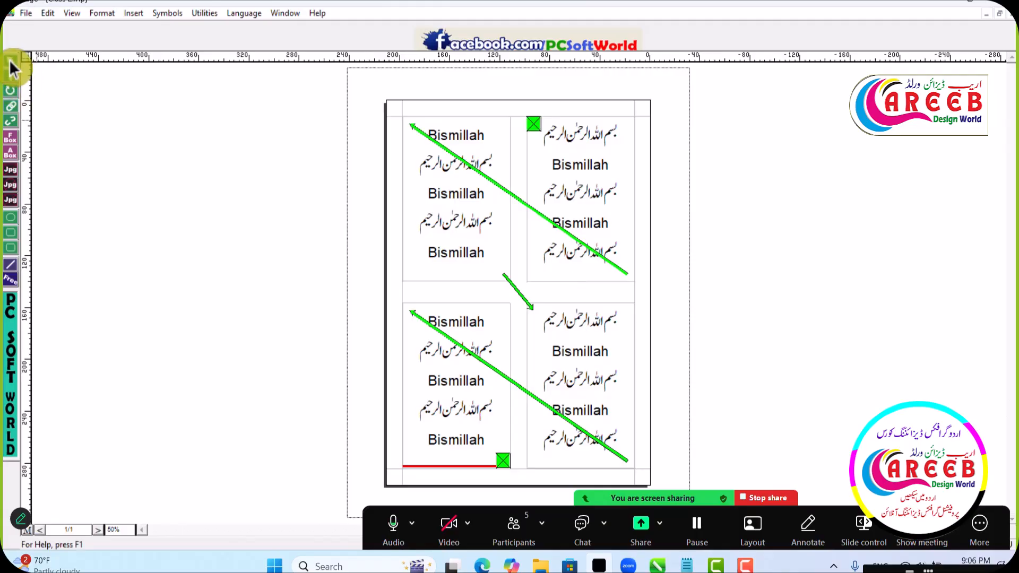
left_click(639, 291)
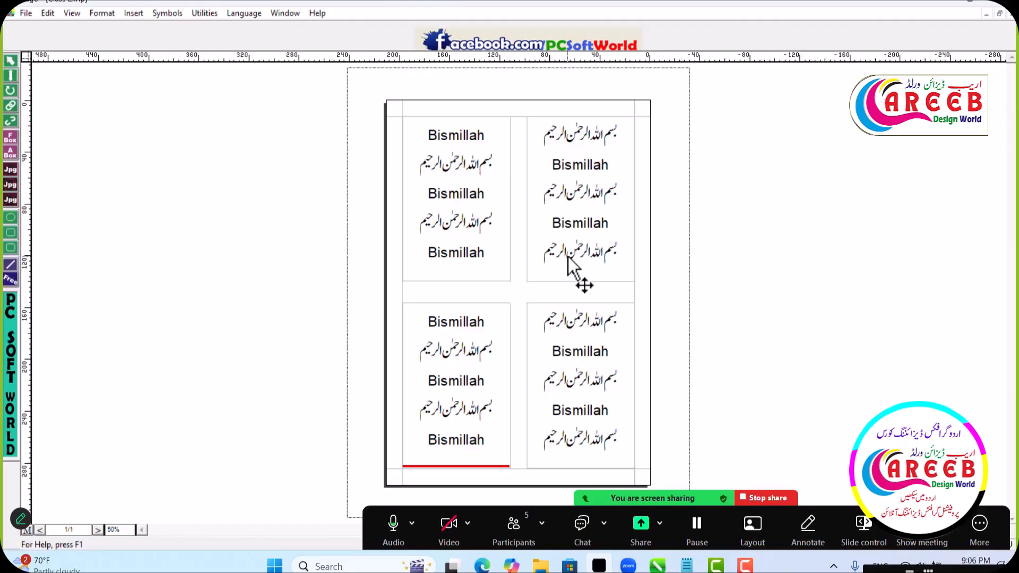
left_click(537, 239)
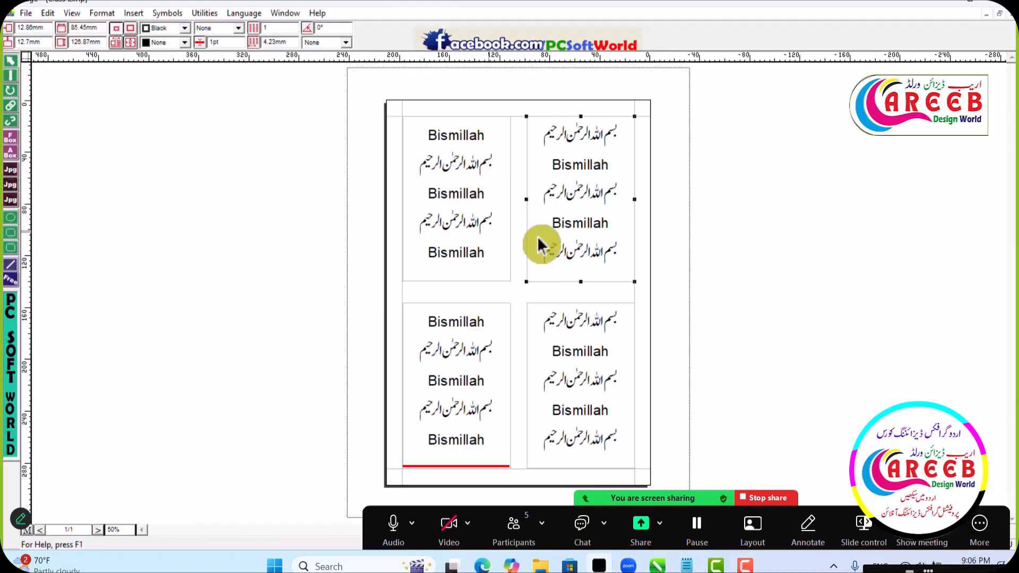
left_click(637, 255)
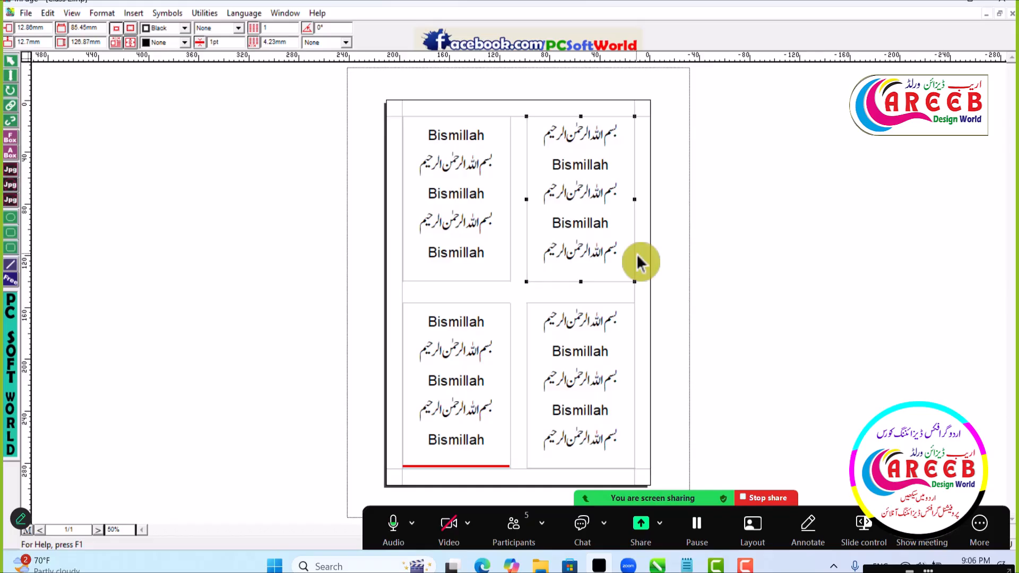
left_click(465, 193)
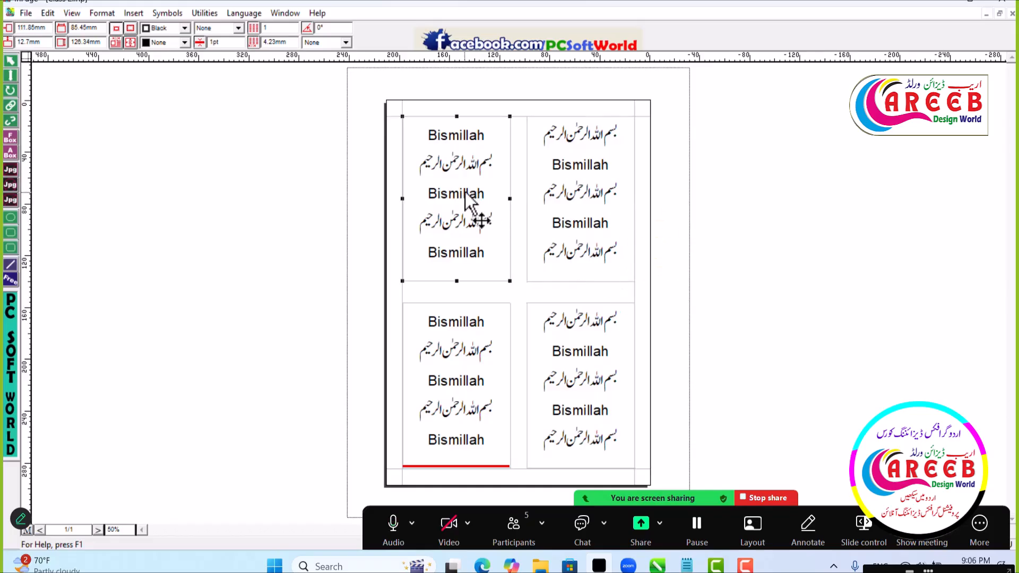
left_click(13, 109)
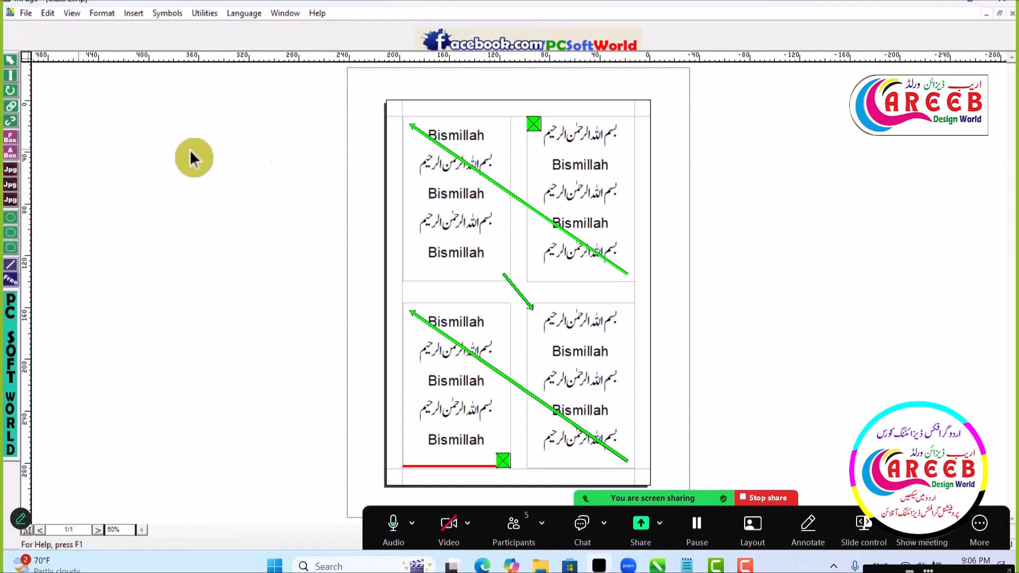
left_click(19, 125)
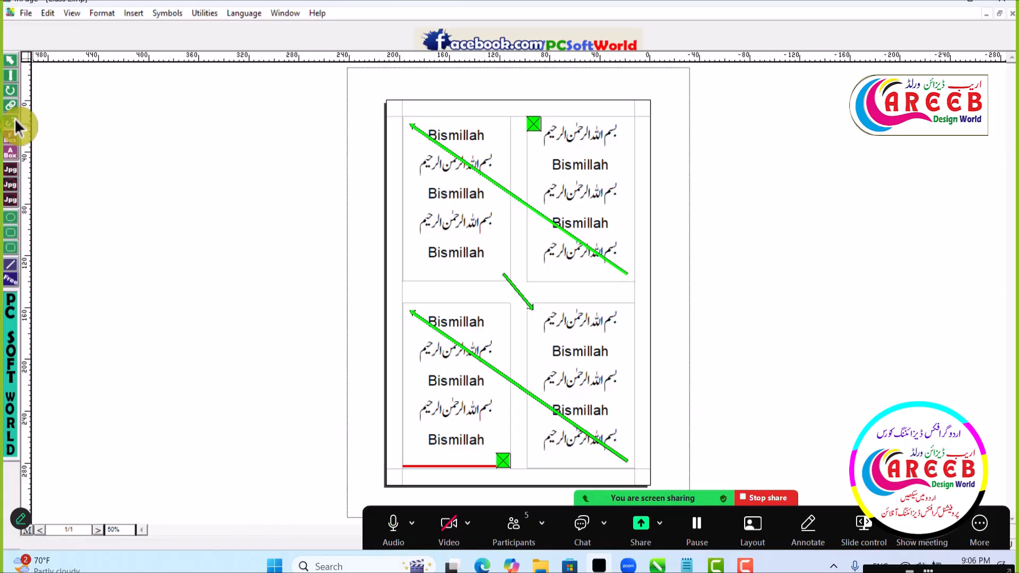
left_click(19, 124)
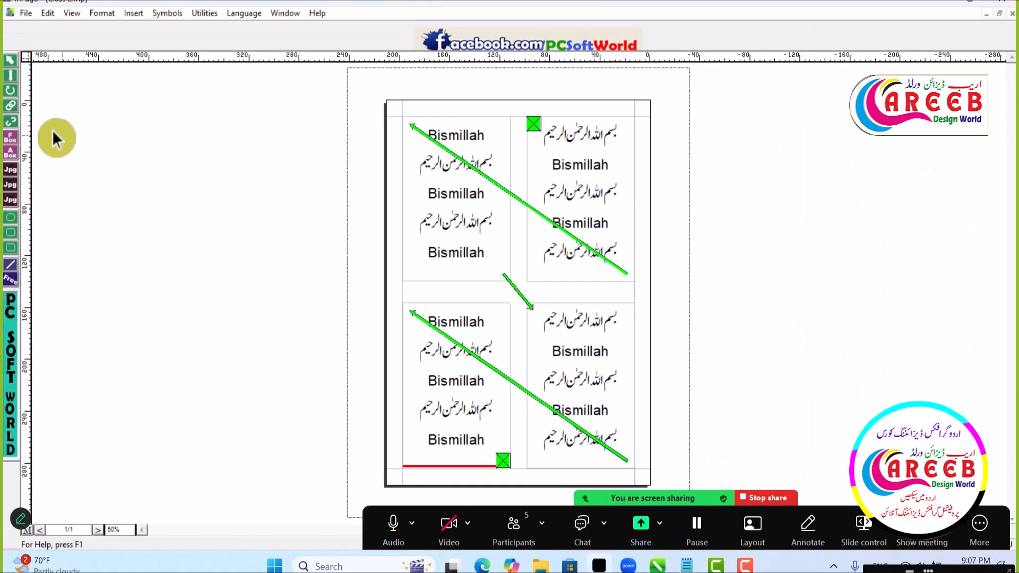
- Unlink all the text boxes in the chain, working from the lower-left box back to the upper-left box
left_click(11, 106)
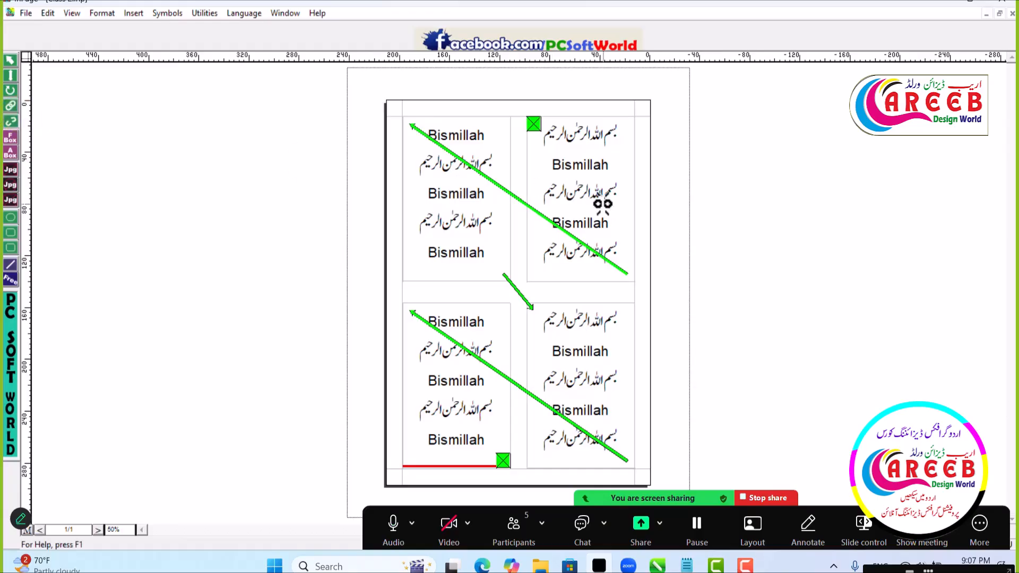
left_click(10, 125)
left_click(11, 106)
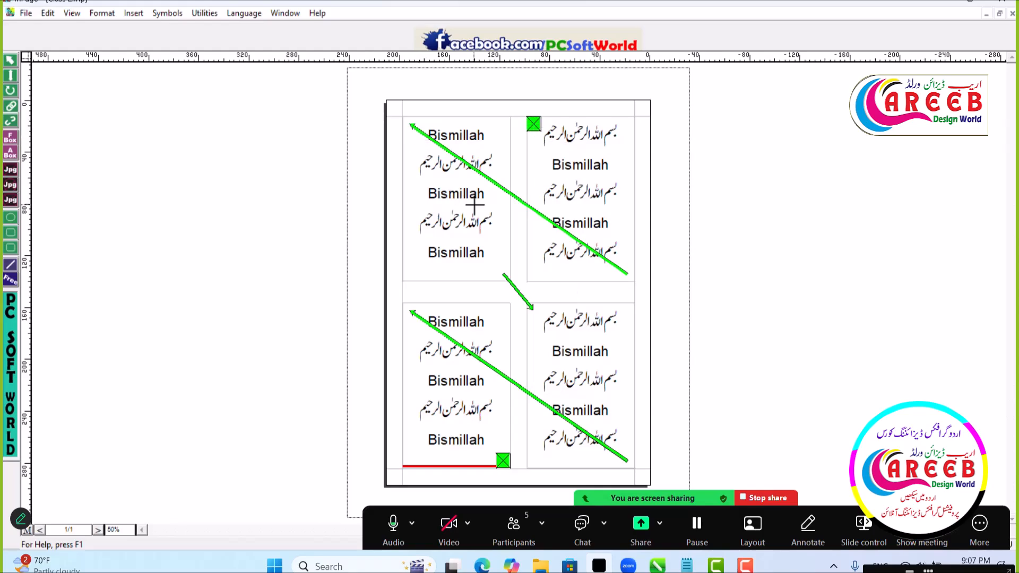
left_click(12, 120)
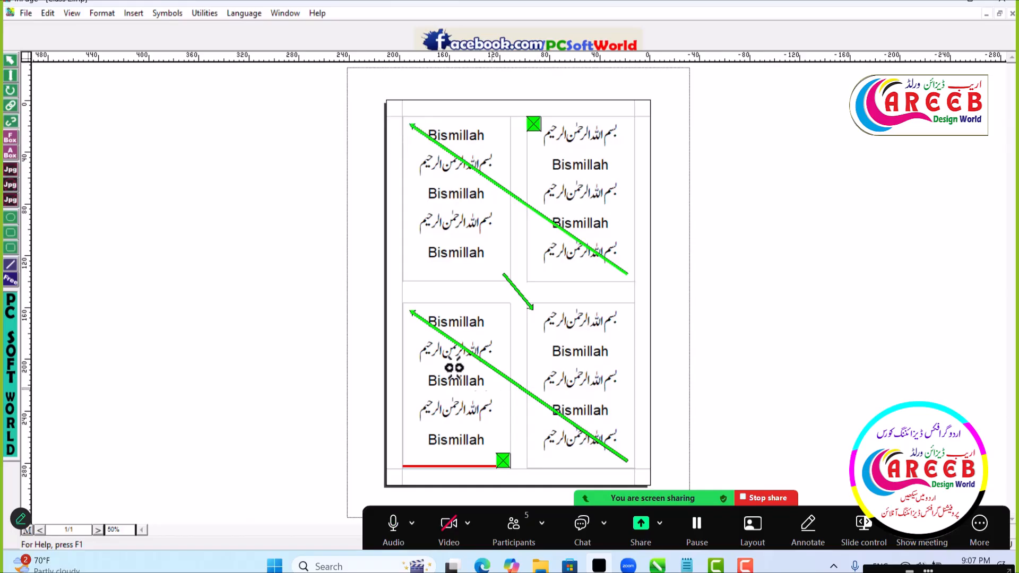
left_click(414, 314)
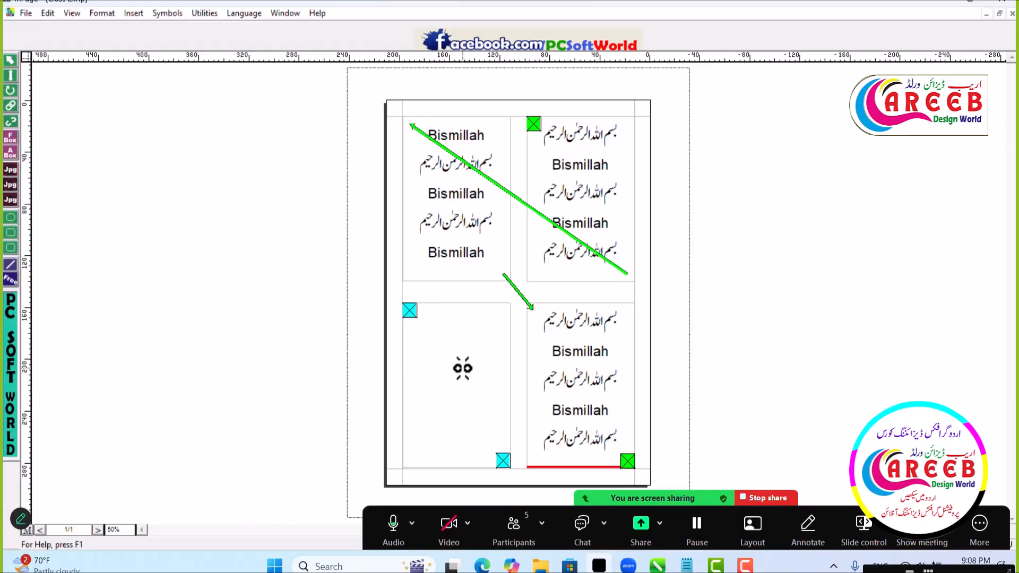
left_click(533, 308)
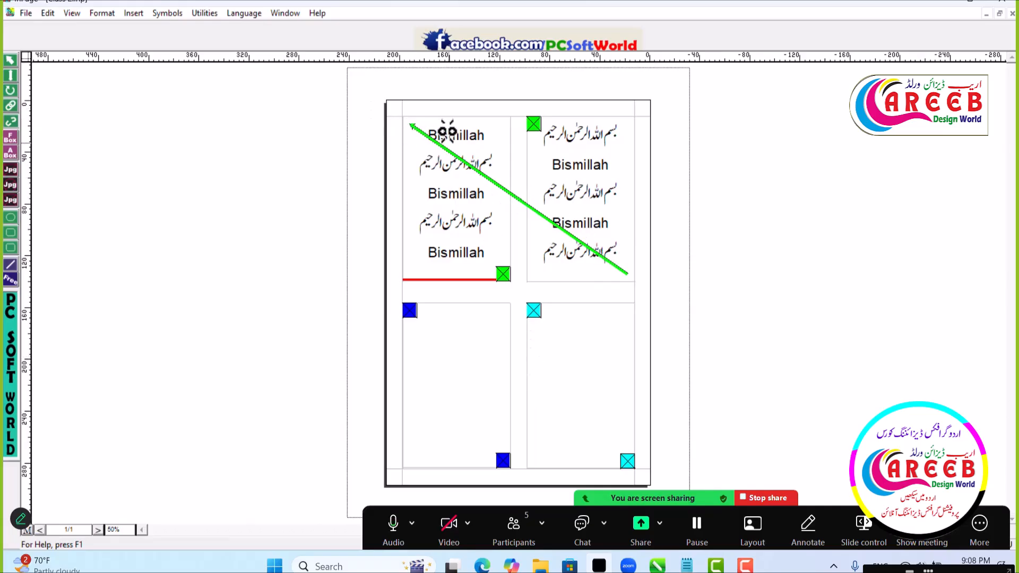
left_click(419, 127)
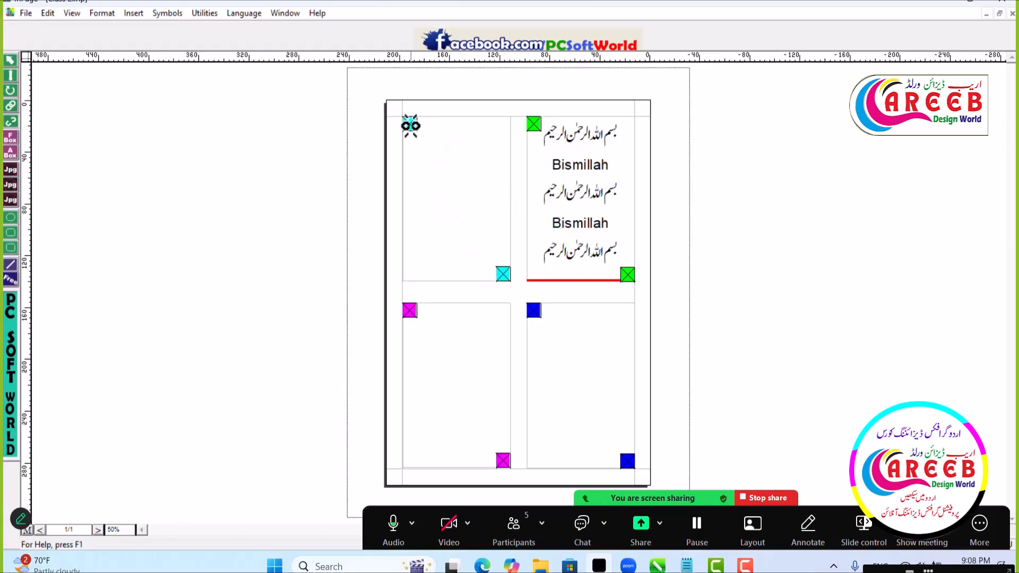
- Check the two upper text boxes one at a time after the unlinking
left_click(10, 59)
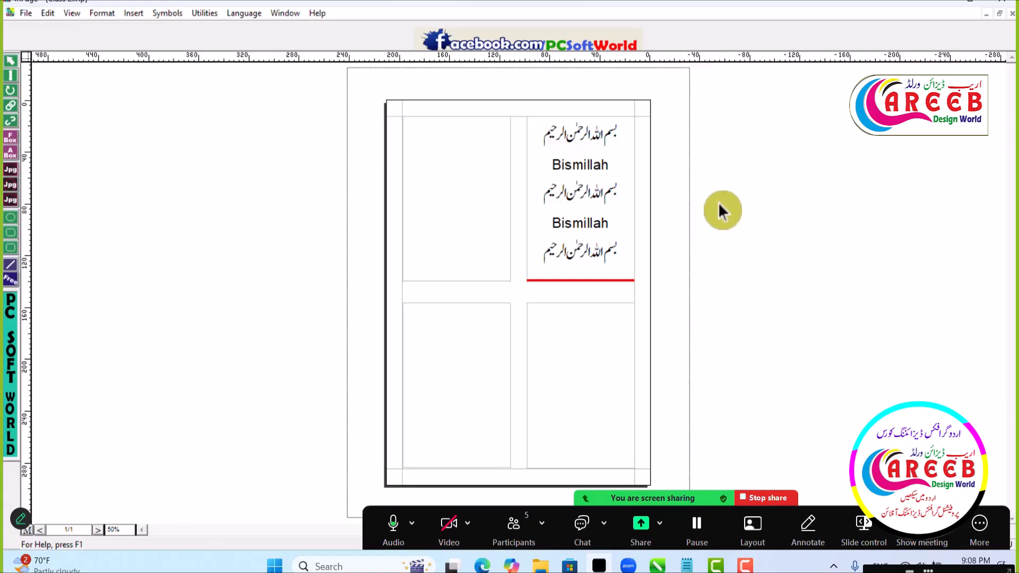
left_click(588, 211)
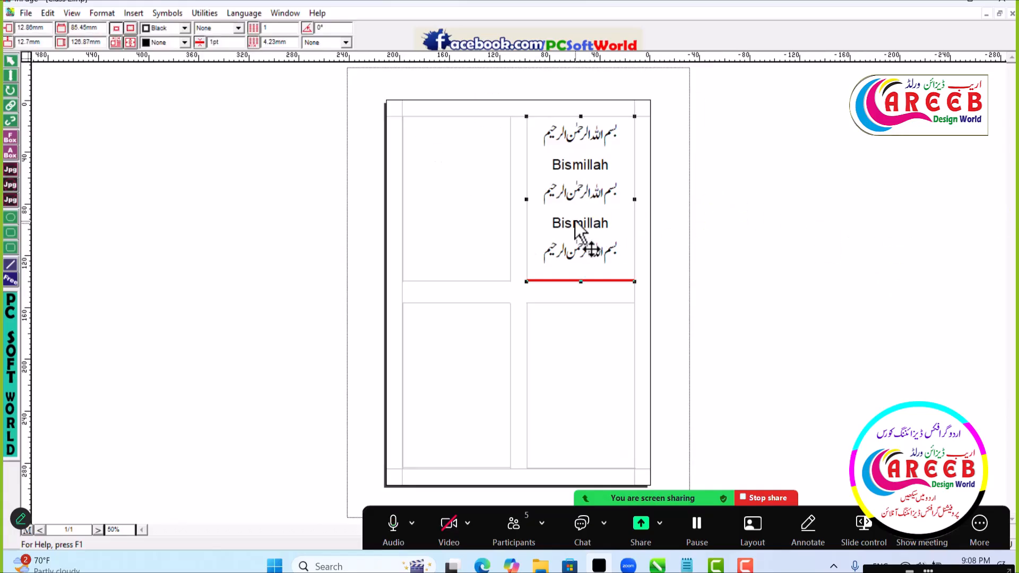
left_click_drag(714, 220, 713, 220)
key("ctrl+z")
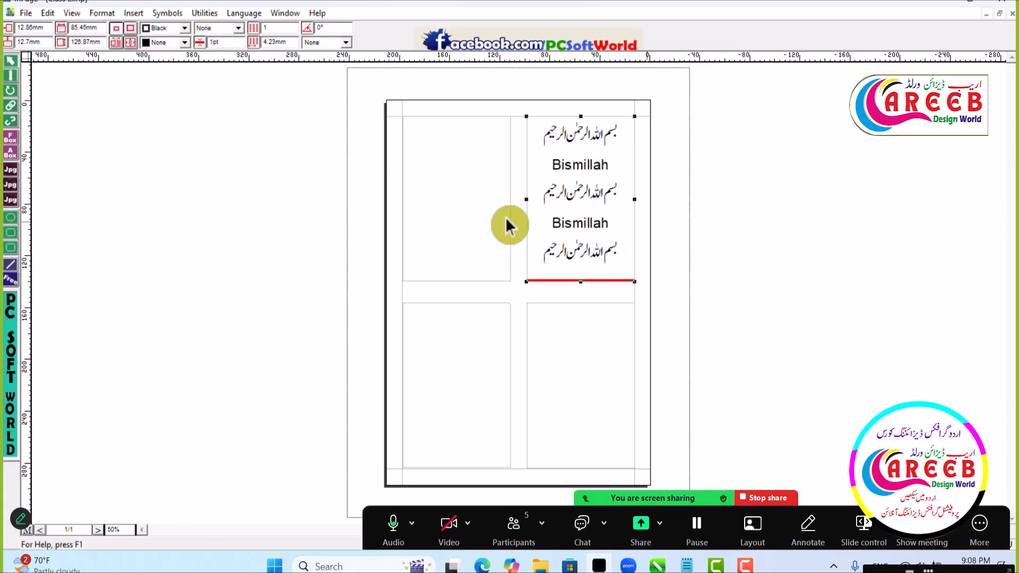
left_click(452, 209)
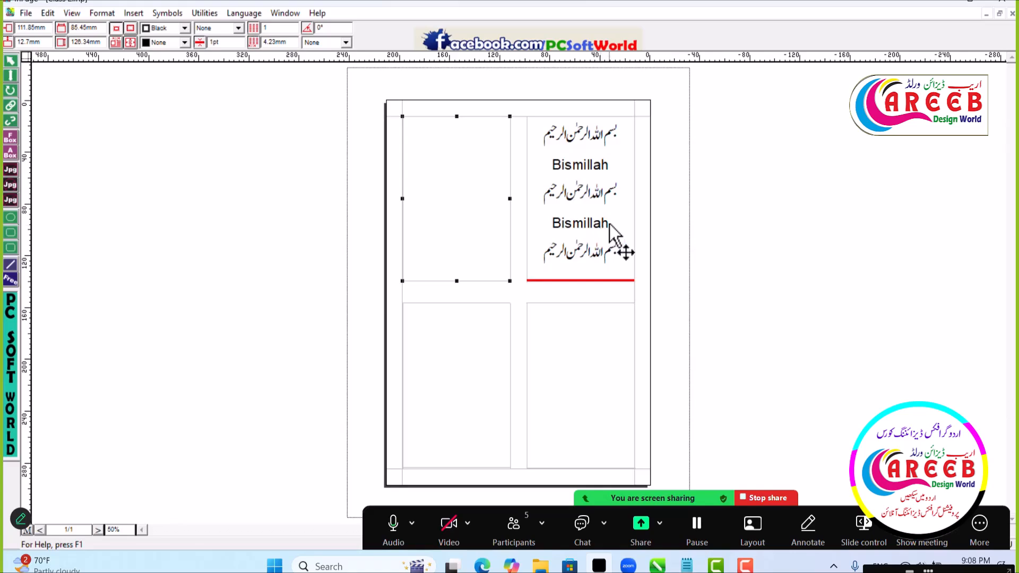
left_click(10, 76)
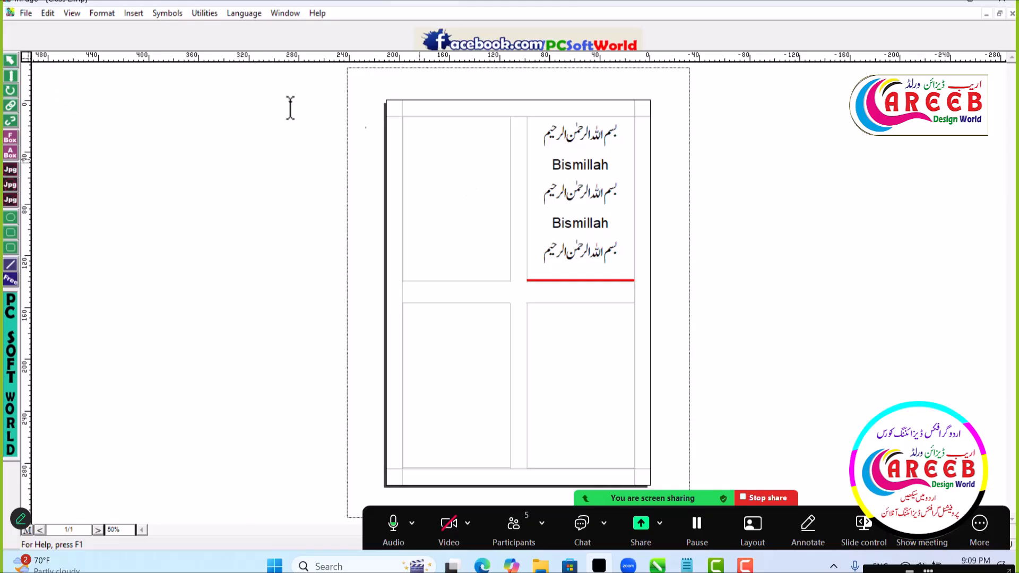
- Create a new A4 document in landscape orientation, 297 x 210 mm, with an automatic text box
left_click(24, 15)
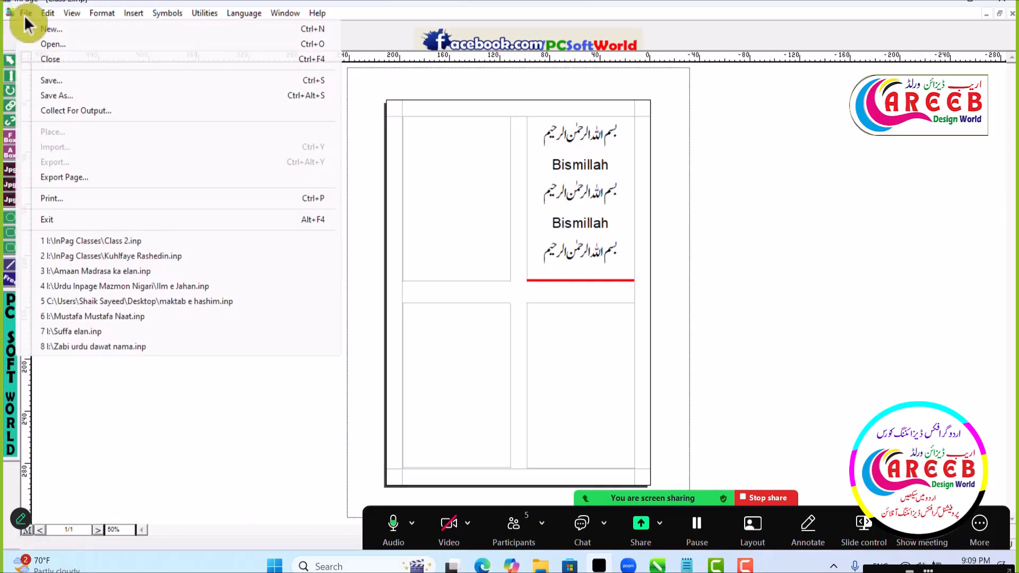
left_click(65, 28)
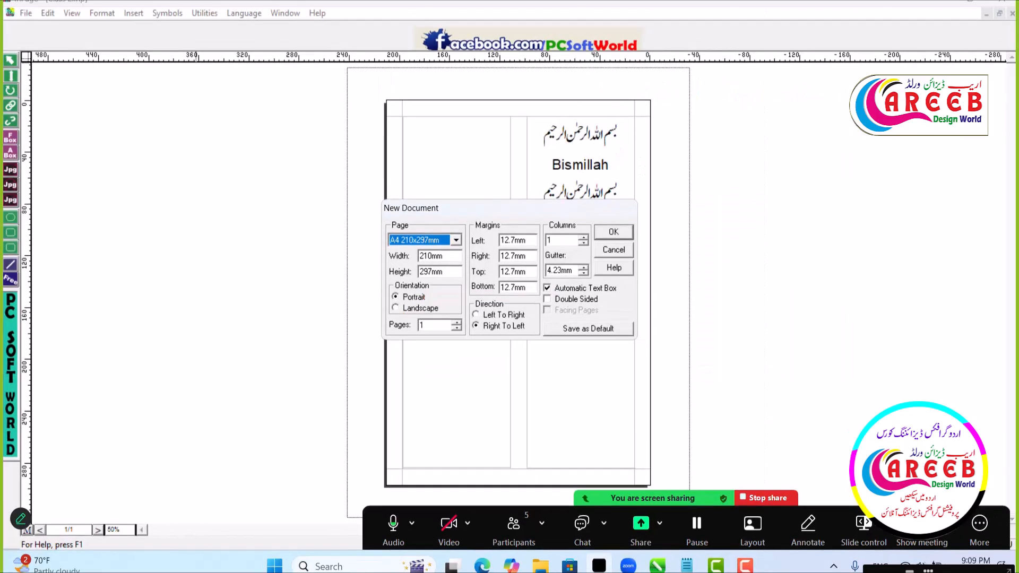
left_click(397, 307)
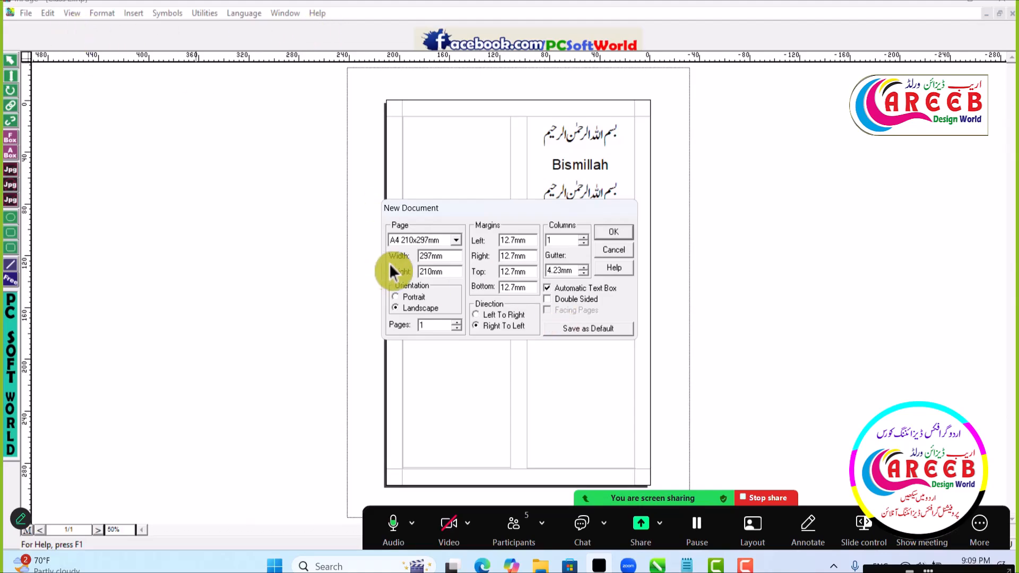
left_click(615, 234)
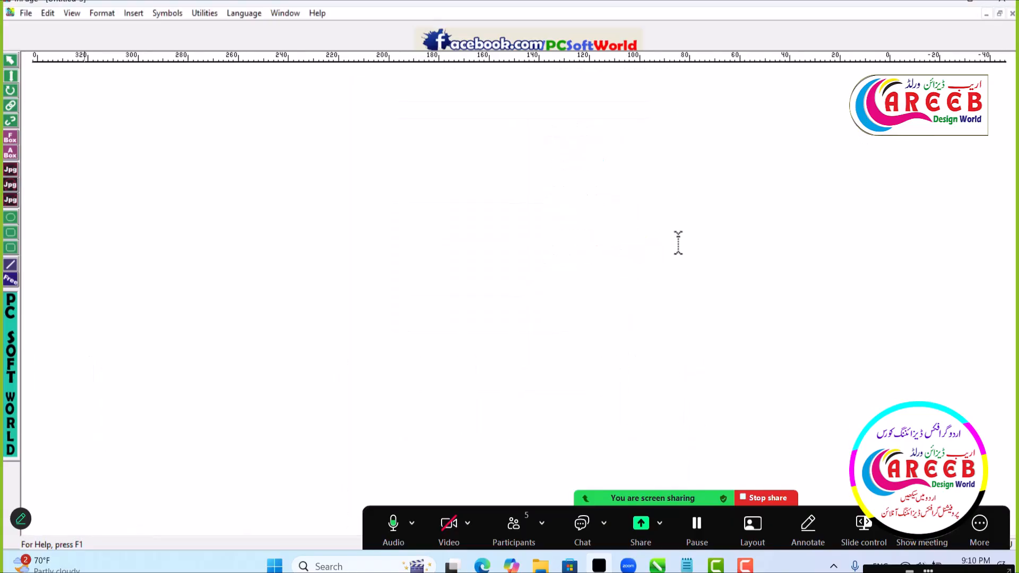
- Select the new page's automatic text box and turn off its Lock option in the object properties
left_click(10, 60)
left_click(522, 240)
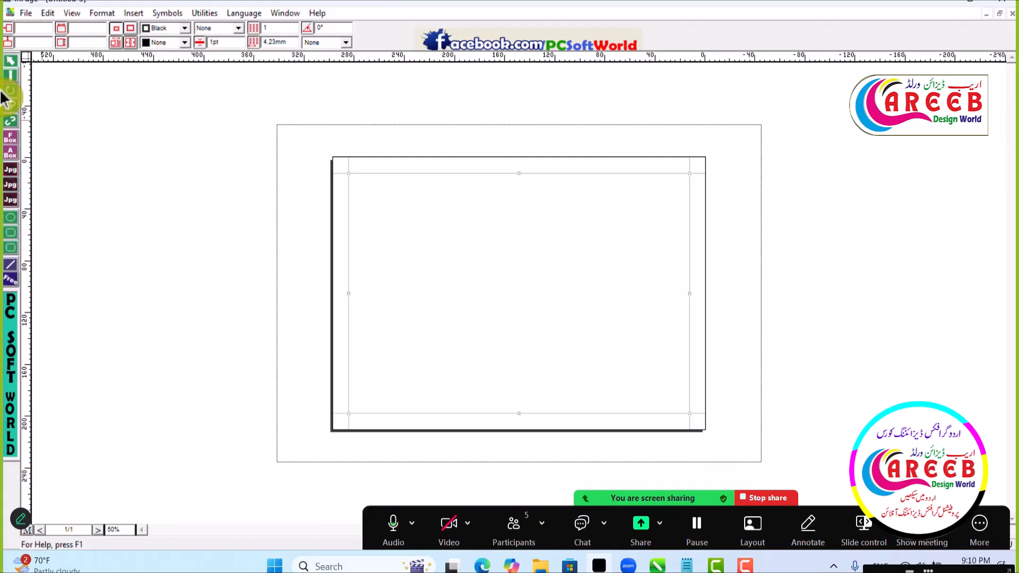
left_click(10, 76)
left_click(648, 228)
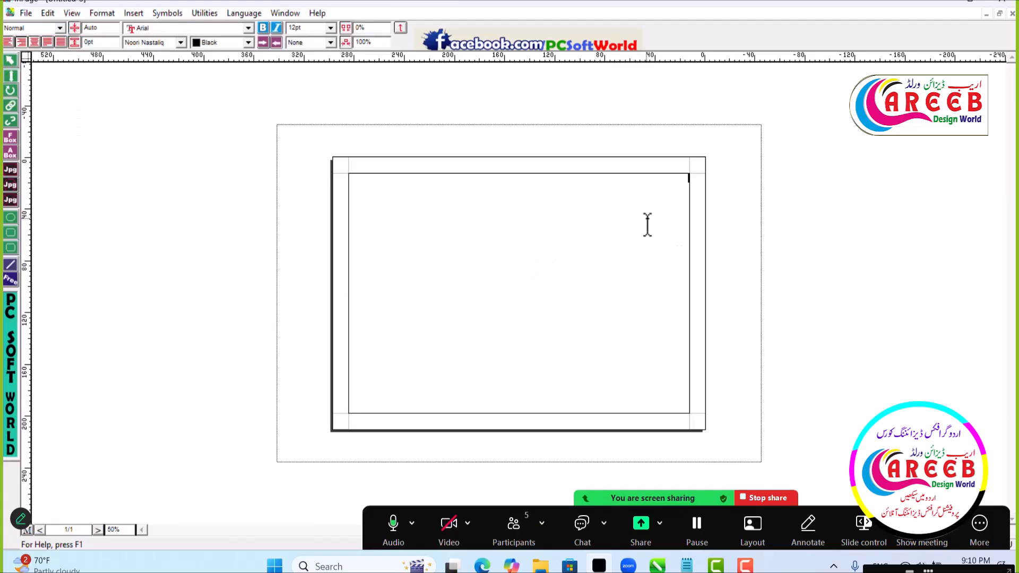
left_click(10, 60)
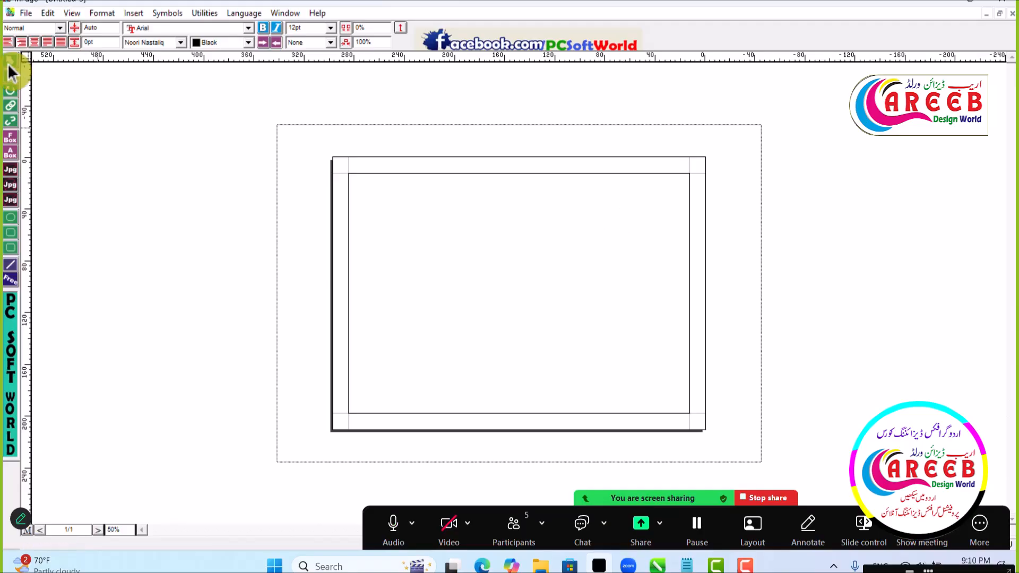
left_click(702, 266)
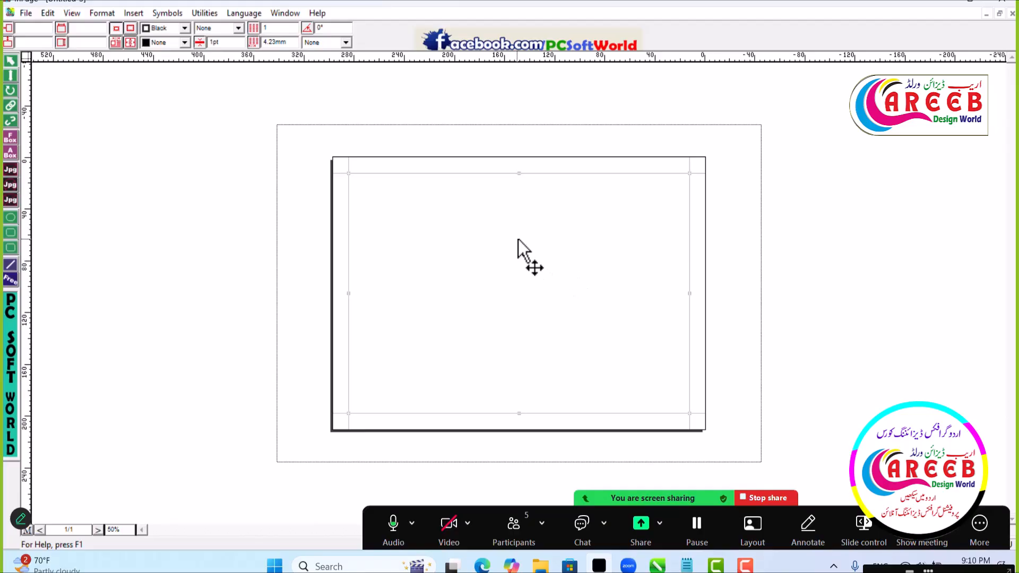
right_click(475, 209)
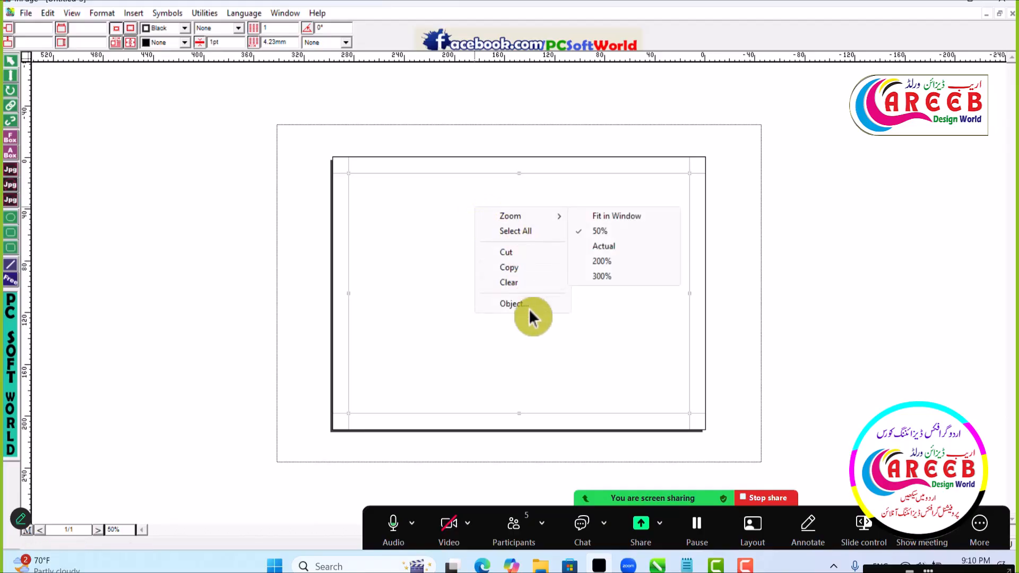
left_click(525, 307)
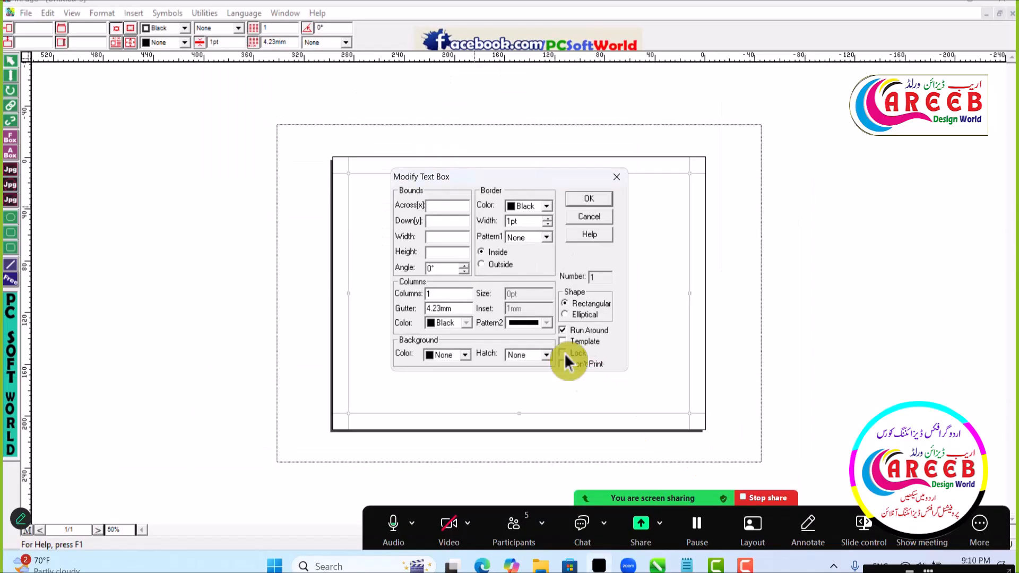
left_click(593, 203)
- Narrow the text box by moving its right edge inward until it is about 121 mm wide
left_click_drag(556, 268, 619, 249)
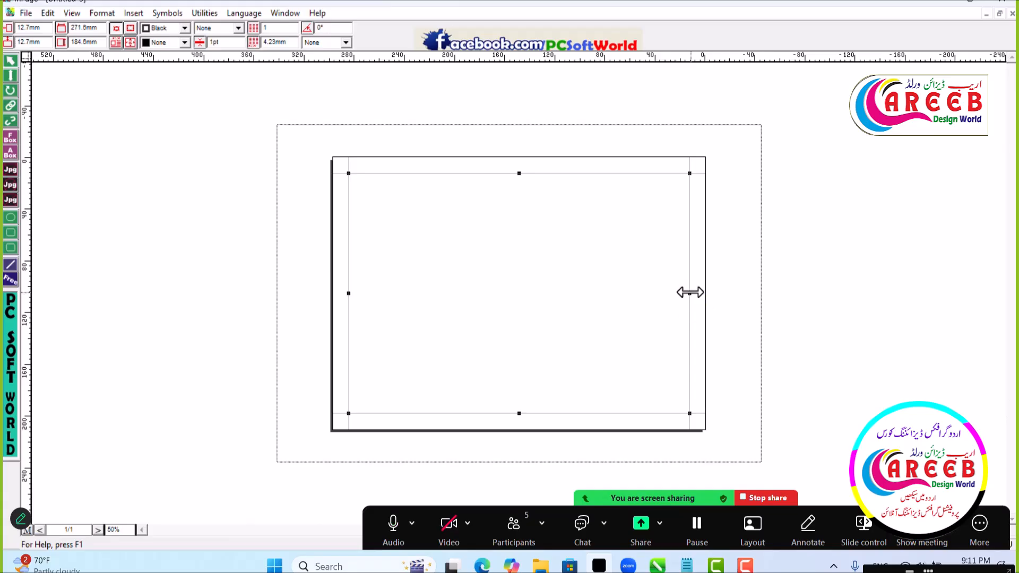
left_click_drag(690, 292, 502, 276)
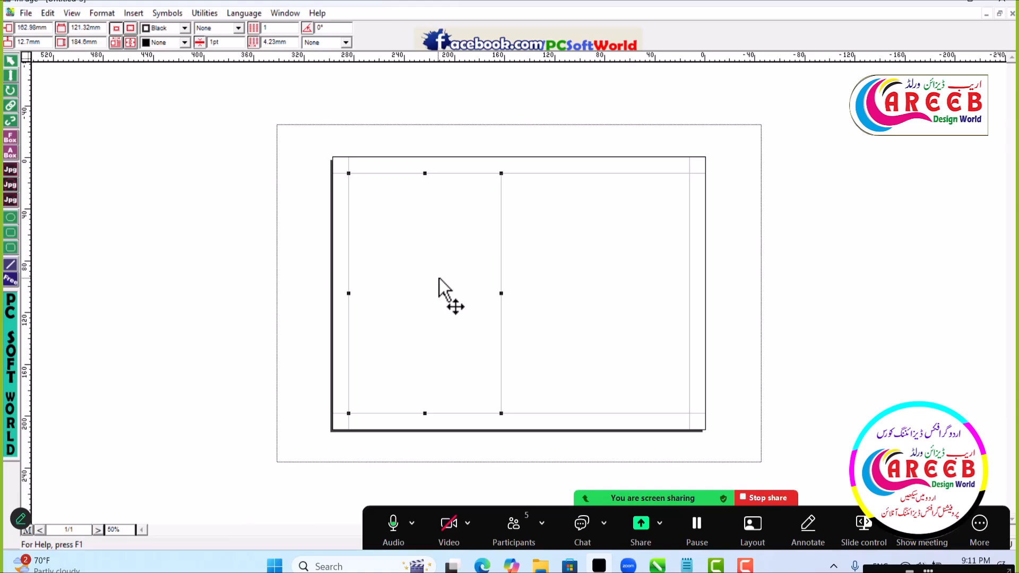
- Paste a duplicate of the narrowed text box onto the landscape page
left_click(560, 285)
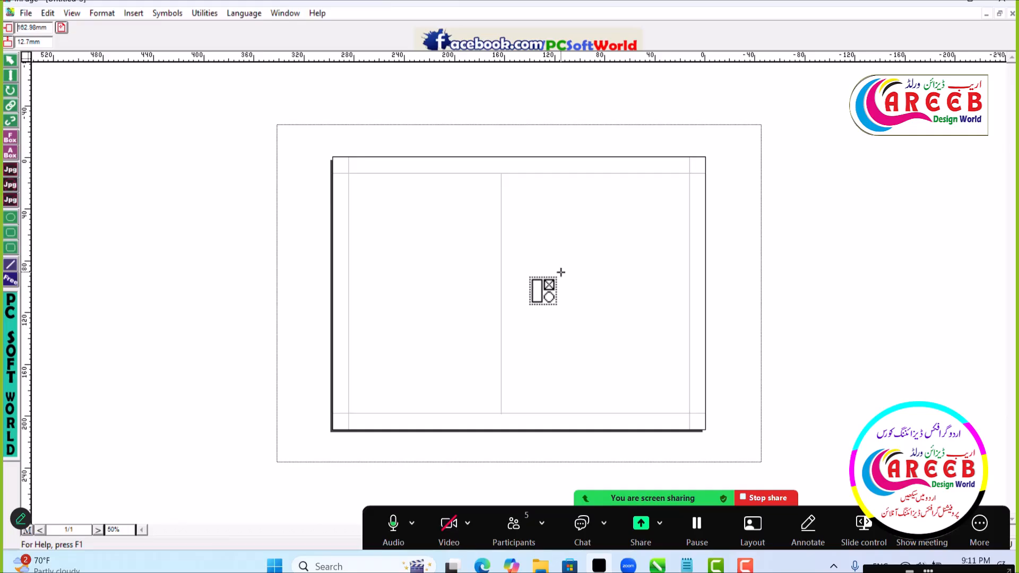
key("ctrl+v")
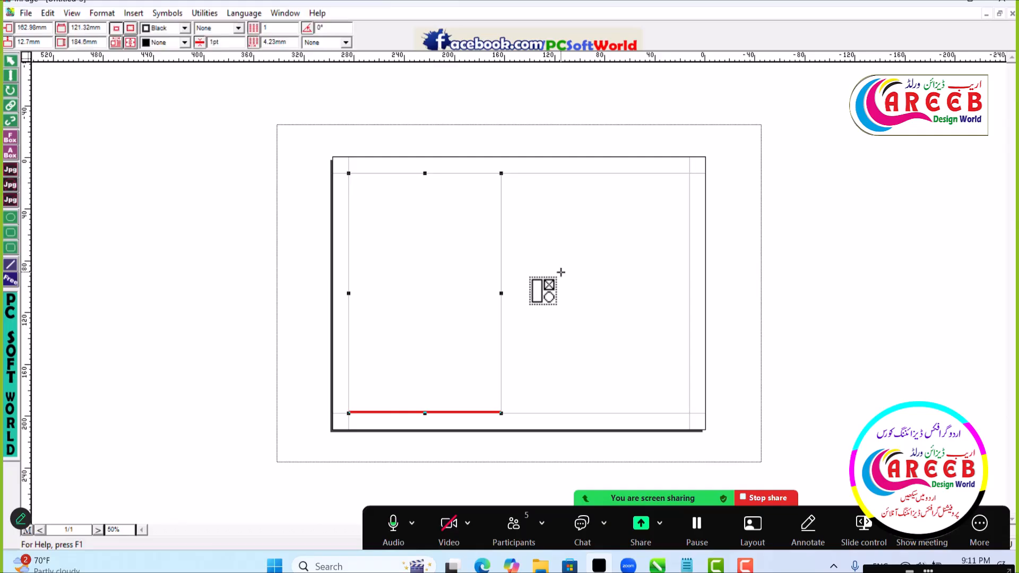
left_click(594, 295)
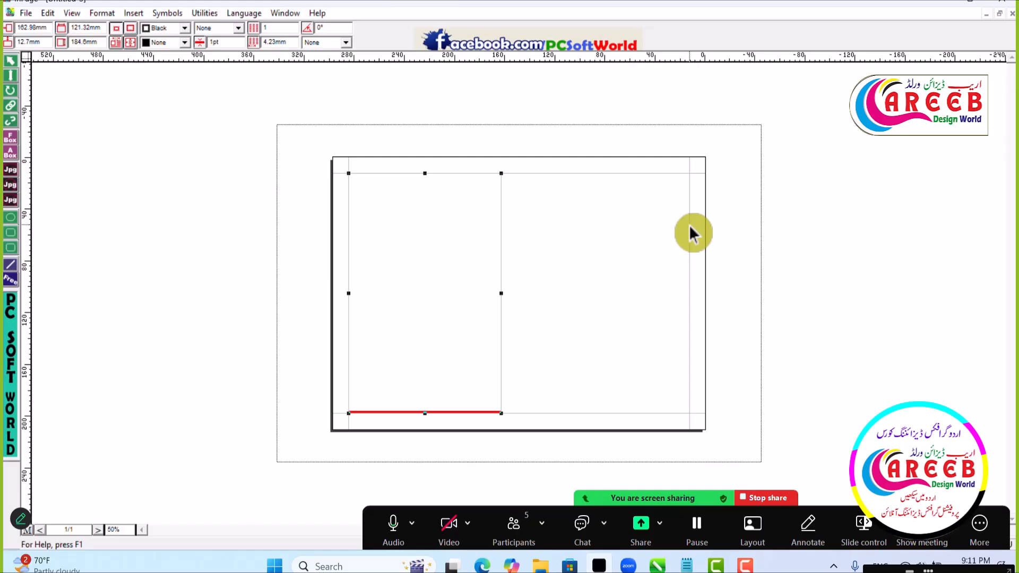
- Move the duplicate text box horizontally to the page's right margin, at a horizontal position of about 13 mm
key("Right")
key("Right")
key("Right")
key("Right")
key("Right")
key("Right")
key("Right")
key("Right")
key("Right")
key("Right")
key("Right")
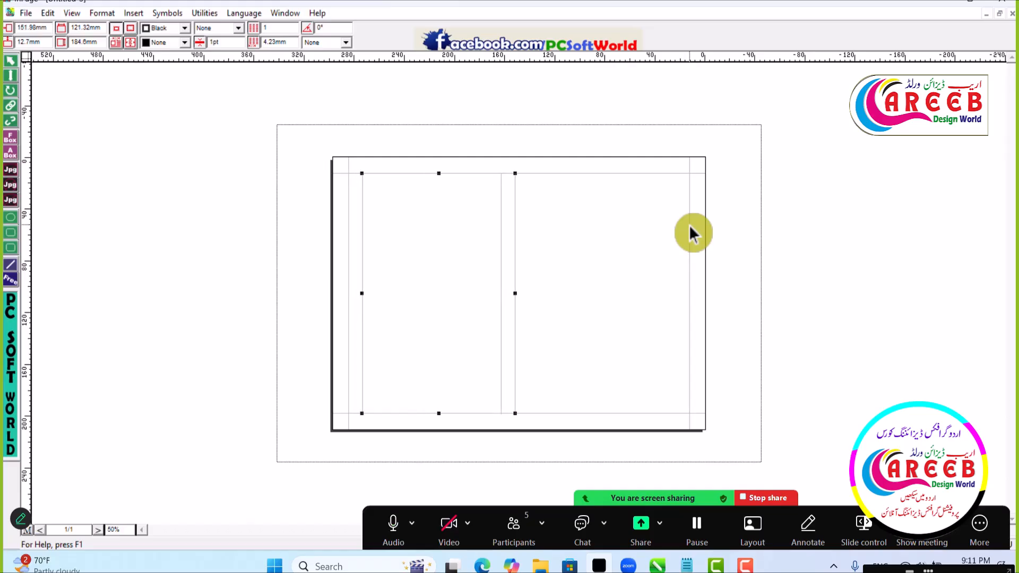
key("Right")
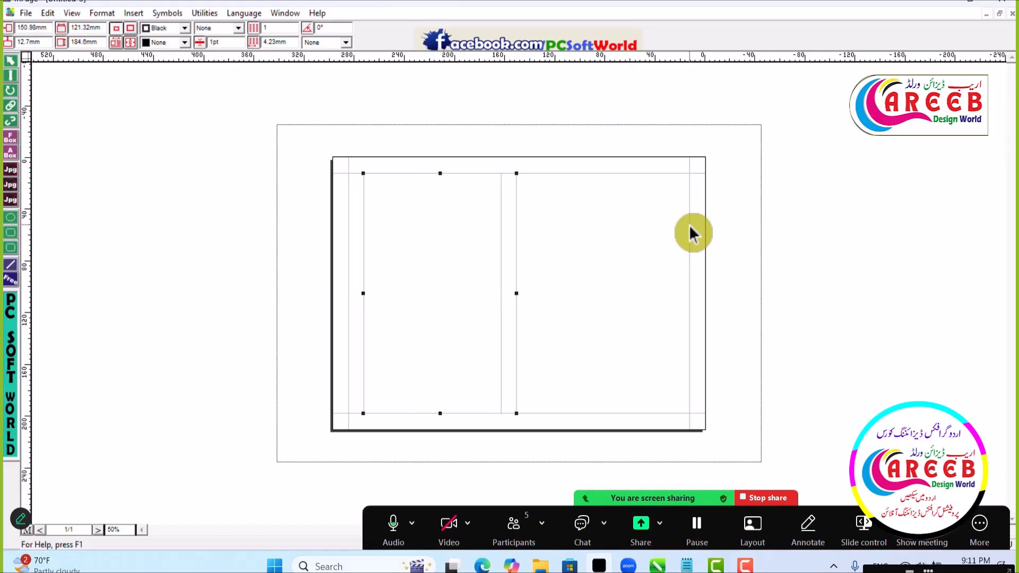
key("Right")
key("Right")
key("Right")
key("Right")
key("Right")
key("Right")
key("Right")
key("Right")
key("Right")
key("Right")
key("Right")
key("Right")
key("Right")
key("Right")
key("Right")
key("Right")
key("Right")
key("Right")
key("Right")
key("Right")
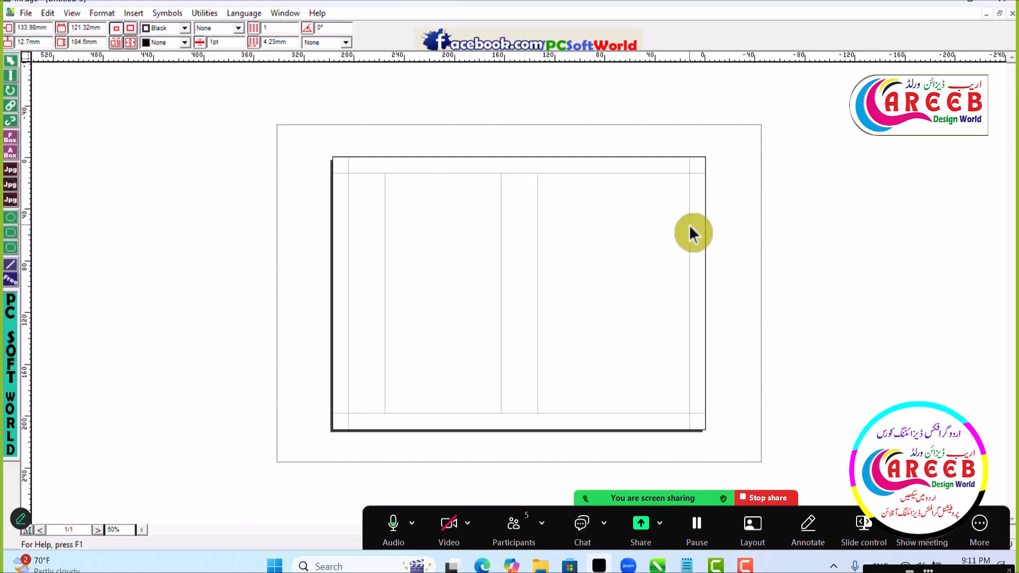
key("Right")
key("Right")
key("Right")
key("Right")
key("Right")
key("Right")
key("Right")
key("Right")
key("Right")
key("Right")
key("Right")
key("Right")
key("Right")
key("Right")
key("Right")
key("Right")
key("Right")
key("Right")
key("Right")
key("Right")
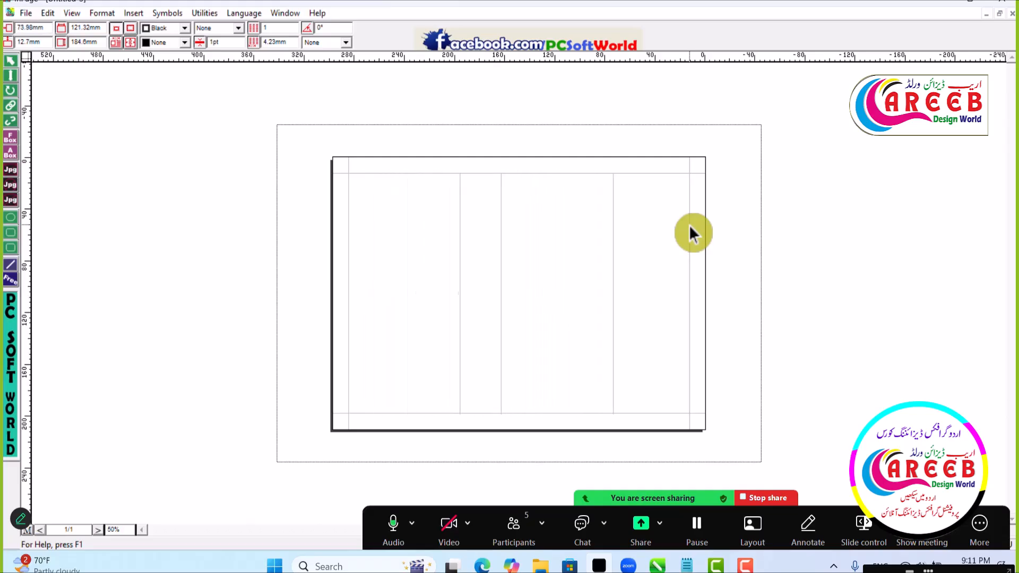
- Check the placement of the two side-by-side text boxes by selecting each one in turn
left_click(471, 296)
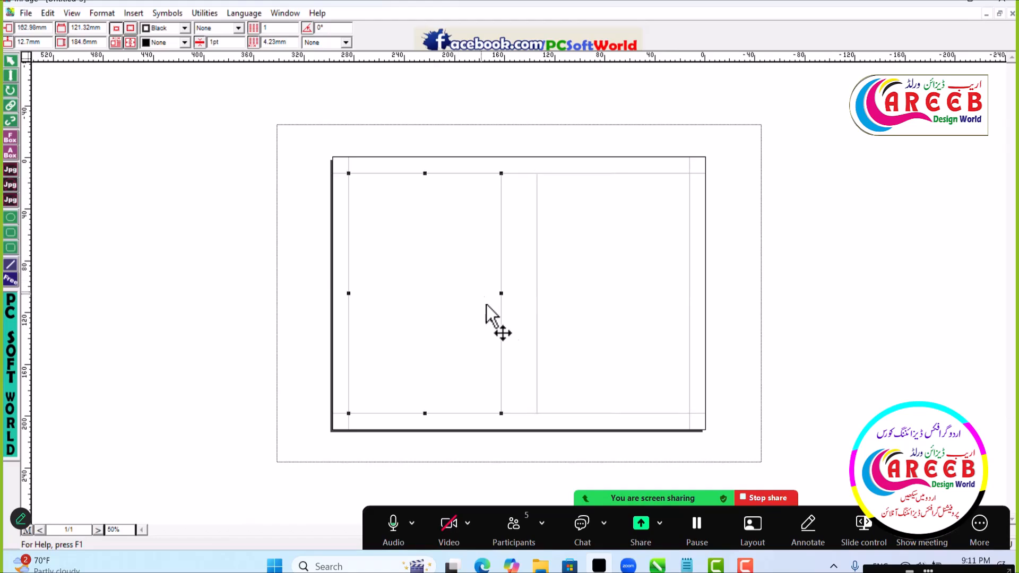
left_click(695, 237)
left_click(648, 235)
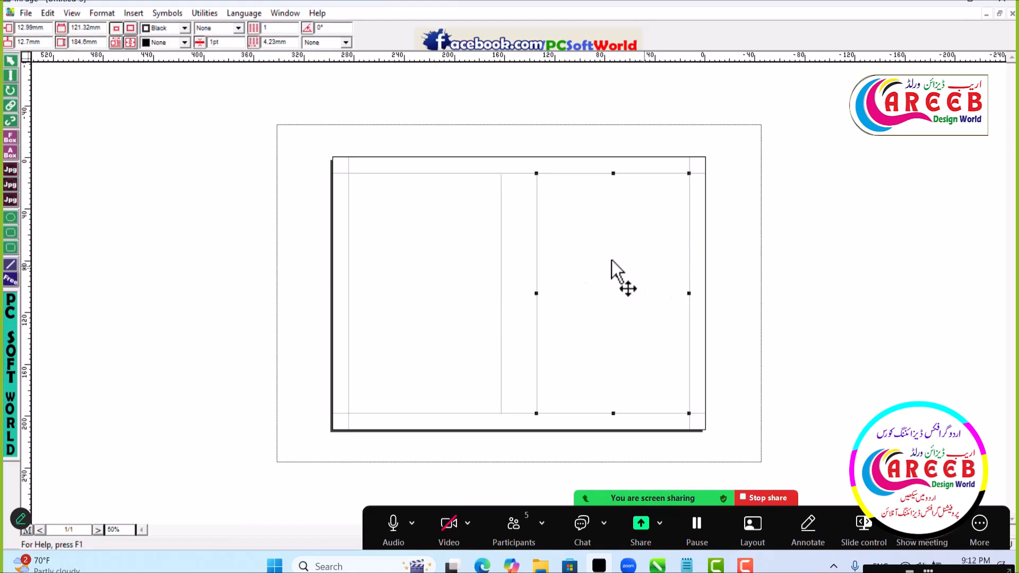
left_click(467, 237)
left_click(606, 241)
left_click(463, 230)
left_click(441, 262)
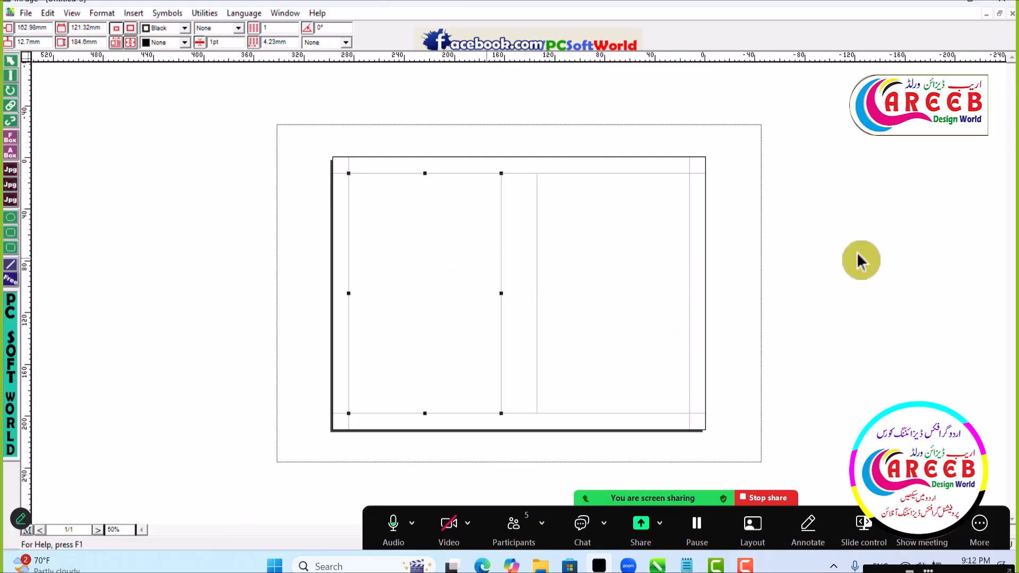
left_click(616, 230)
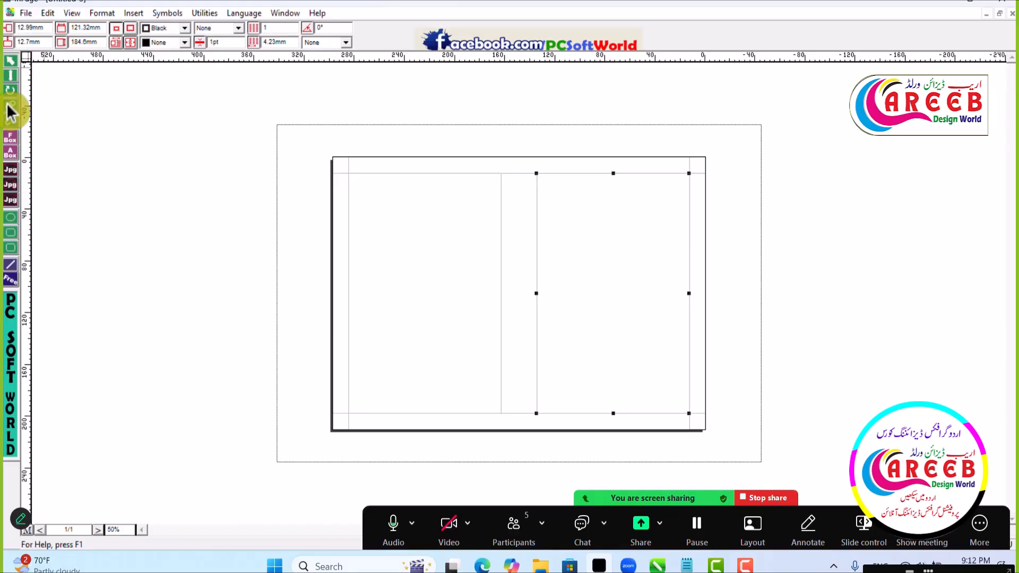
- Place the text cursor in each of the two boxes in turn to check whether they are connected
left_click(11, 76)
left_click(622, 198)
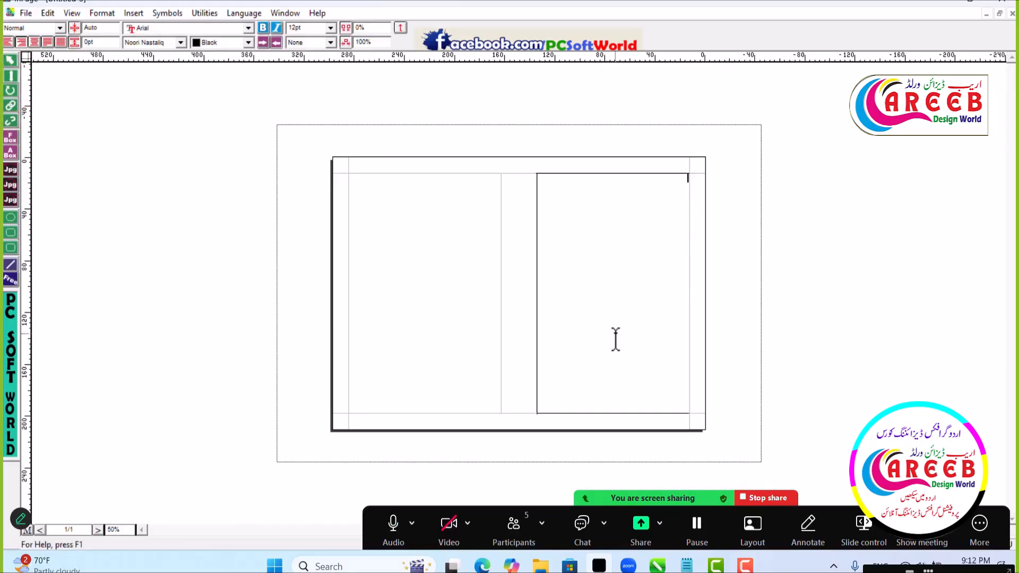
left_click(462, 228)
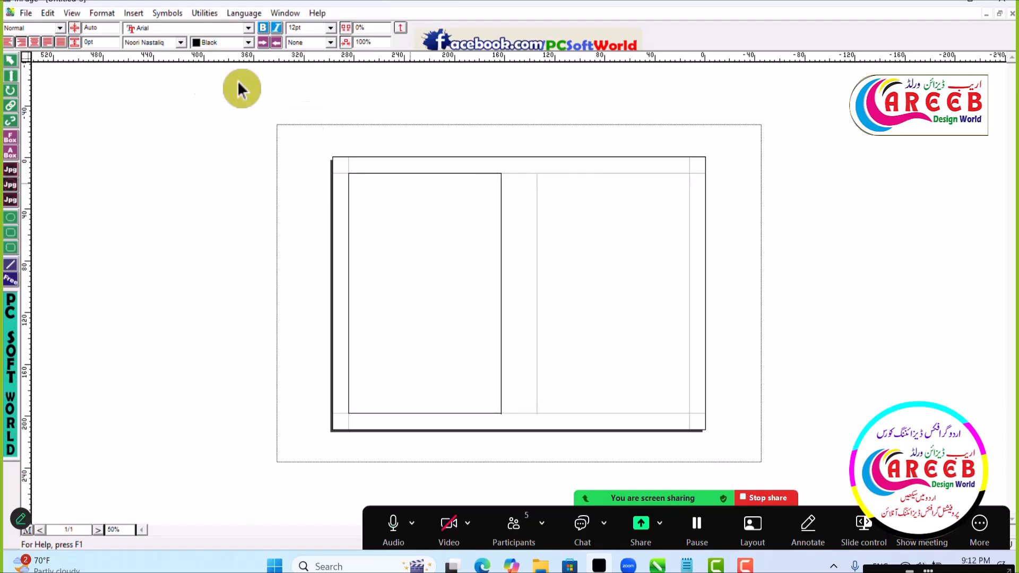
left_click(634, 227)
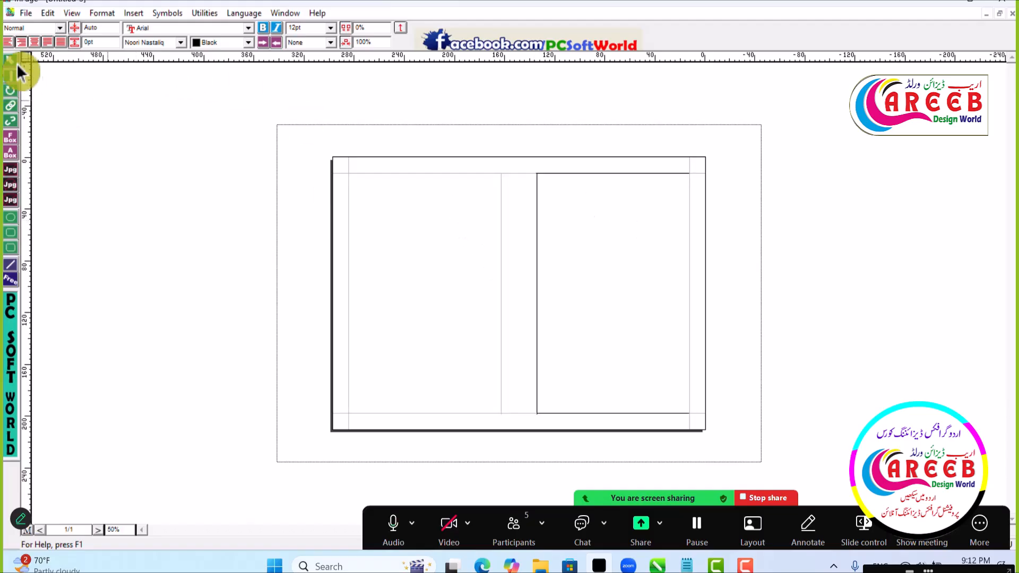
- Copy all the text of the other open Urdu document and paste it into the landscape page's right text box
left_click(10, 60)
left_click(630, 212)
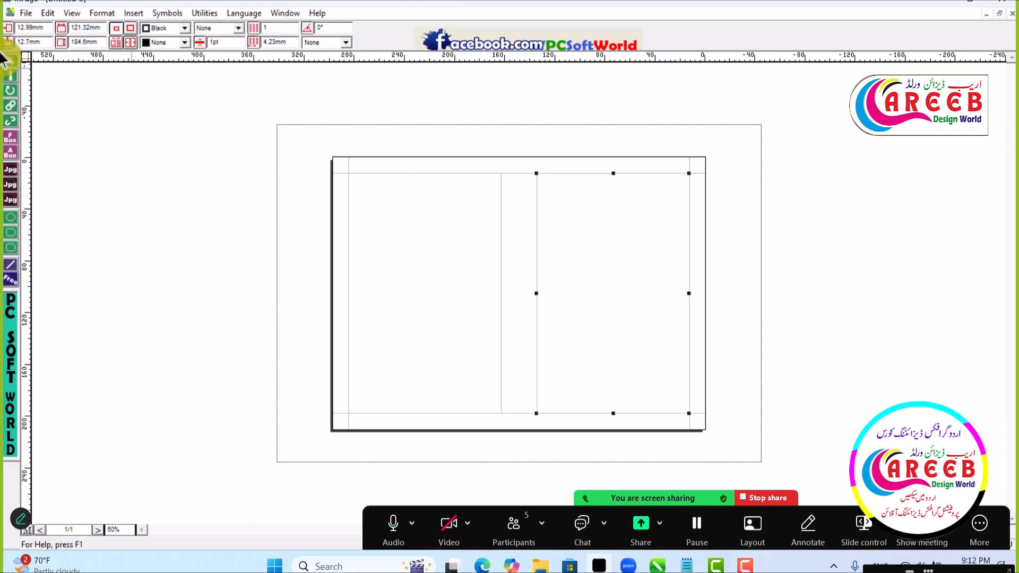
left_click(10, 76)
left_click(679, 184)
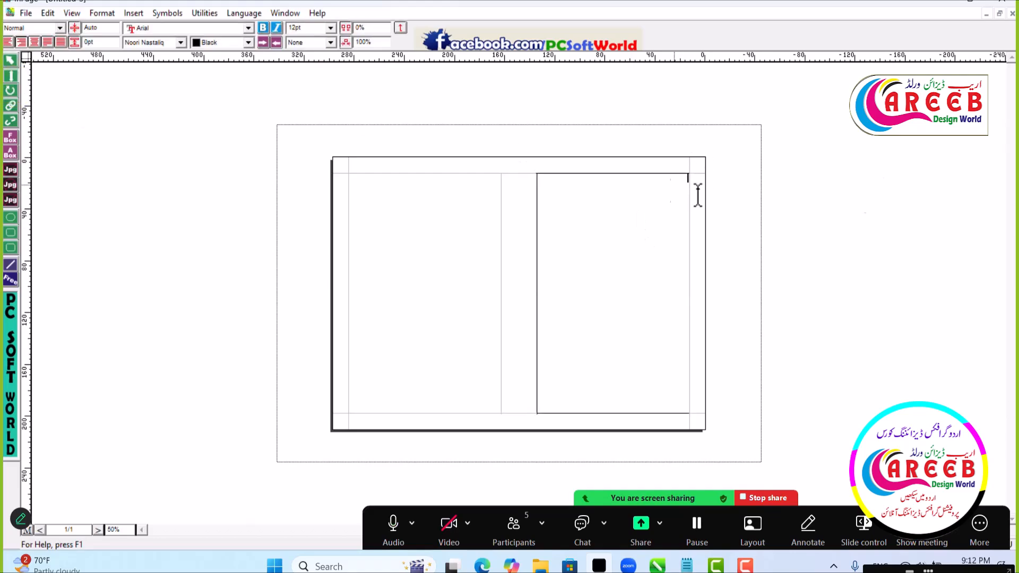
key("ctrl+Tab")
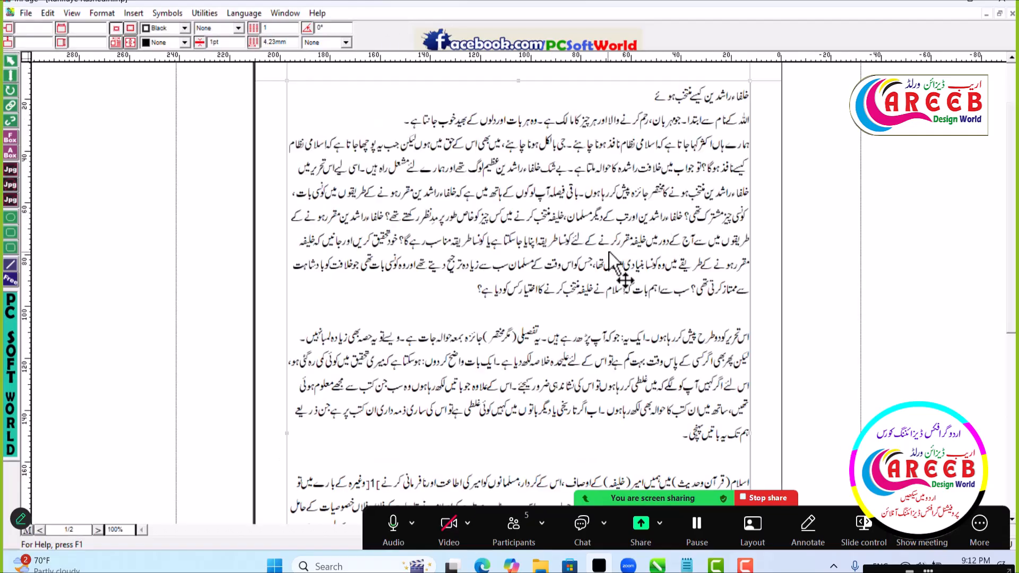
left_click(11, 76)
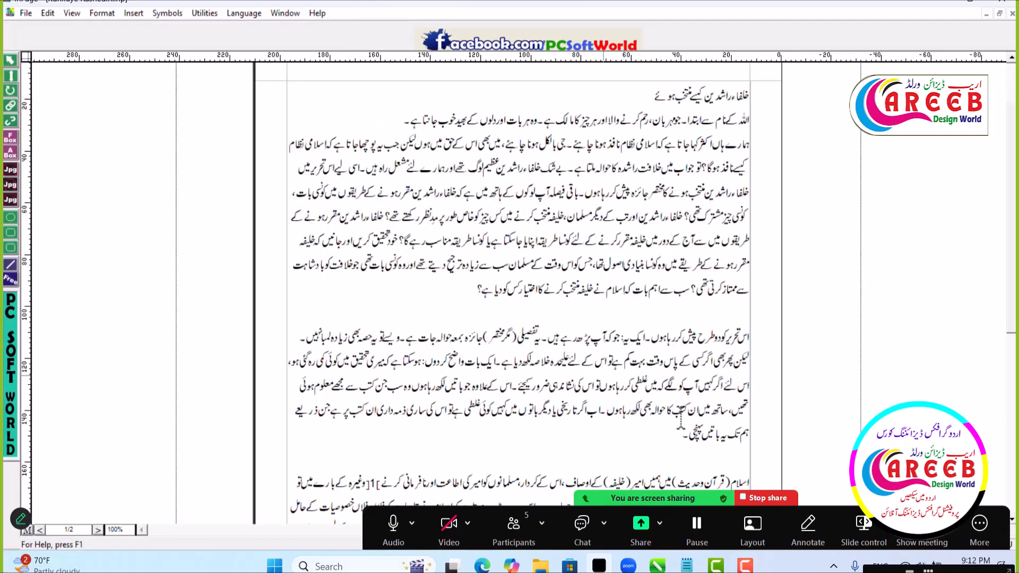
left_click(678, 448)
key("ctrl+a")
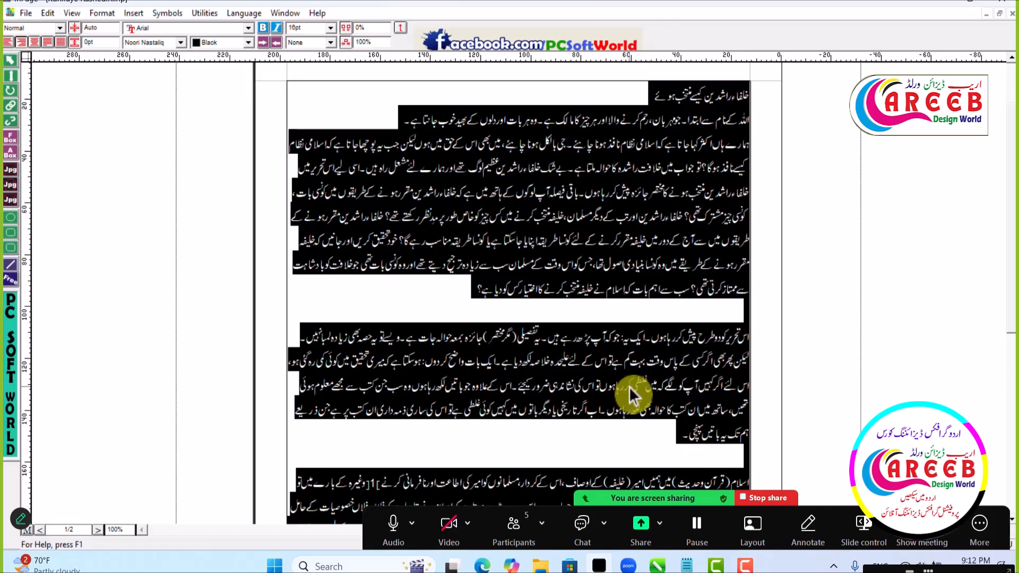
key("ctrl+Tab")
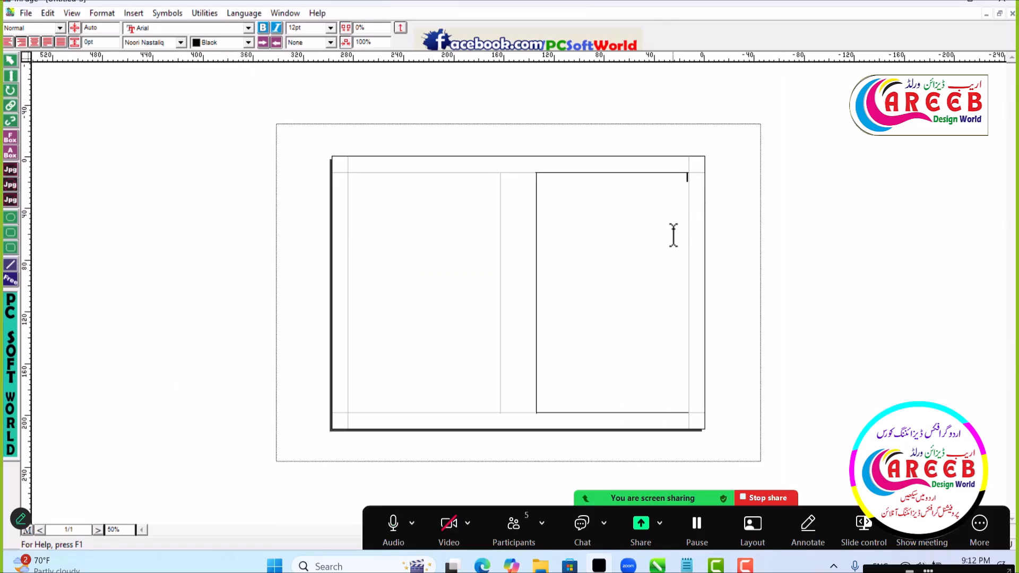
key("ctrl+v")
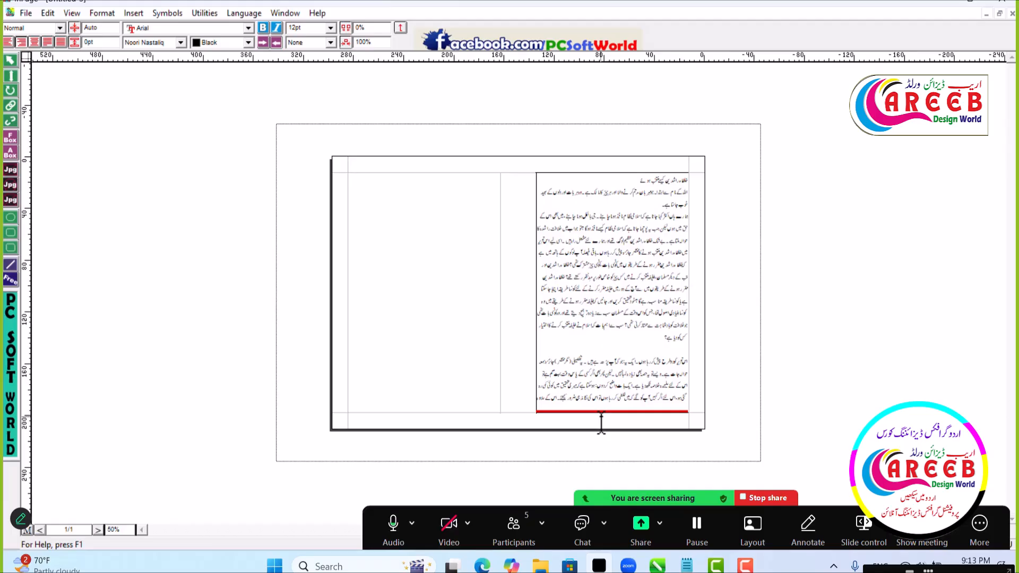
- Try stretching the right text box below the page to about 221 mm high, and undo the resize
left_click(708, 426)
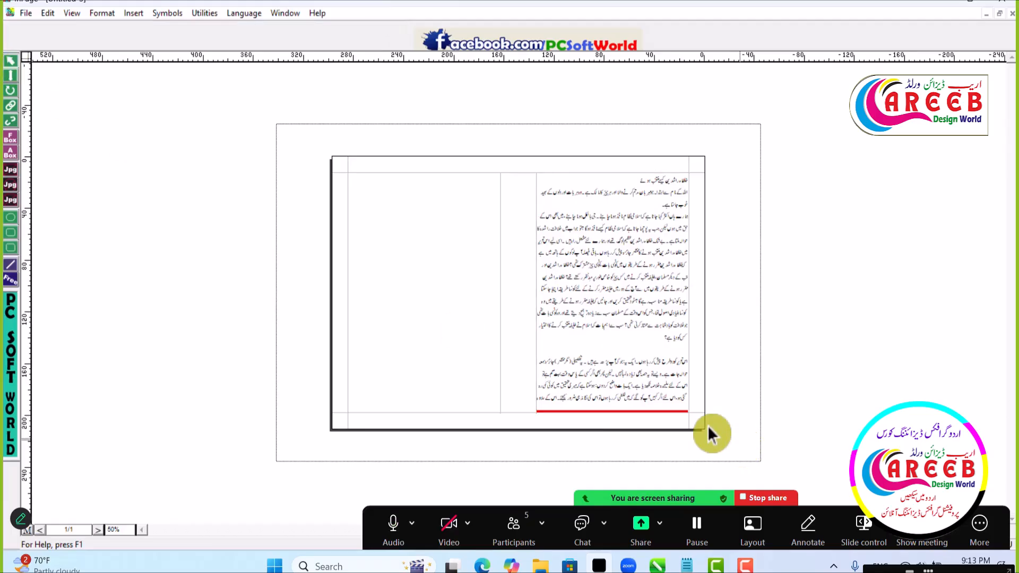
left_click(615, 355)
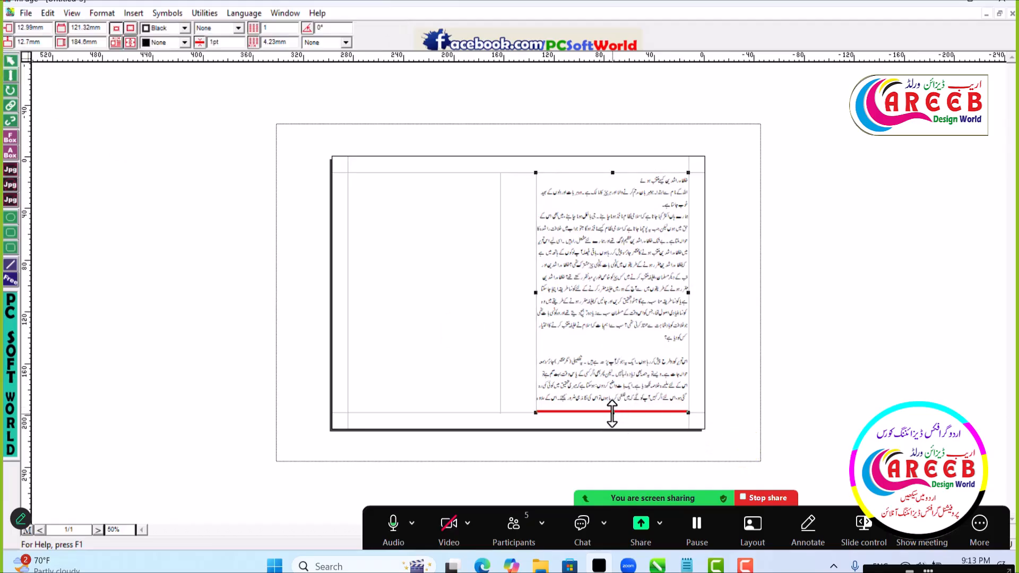
left_click_drag(612, 412, 603, 492)
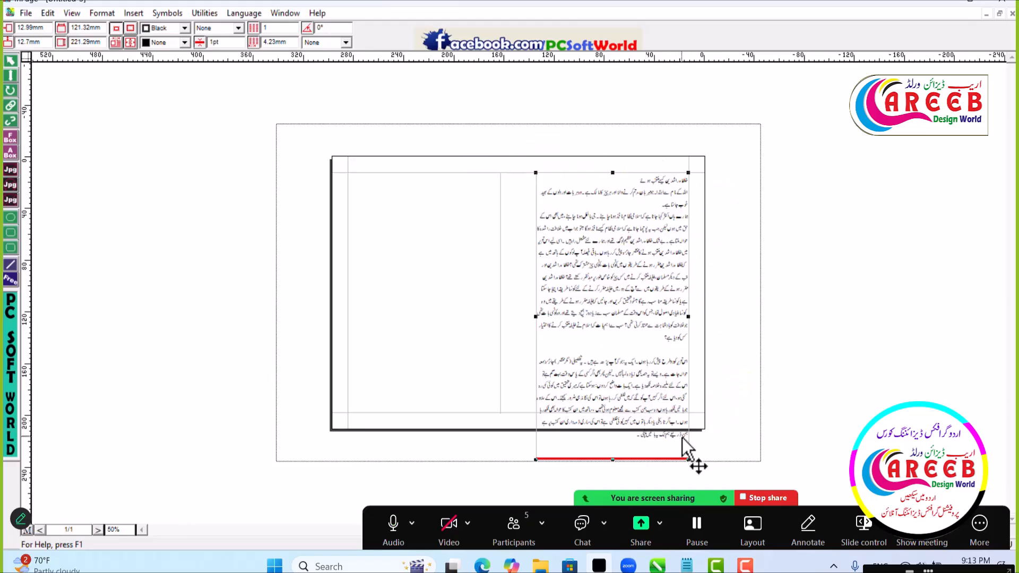
key("ctrl+z")
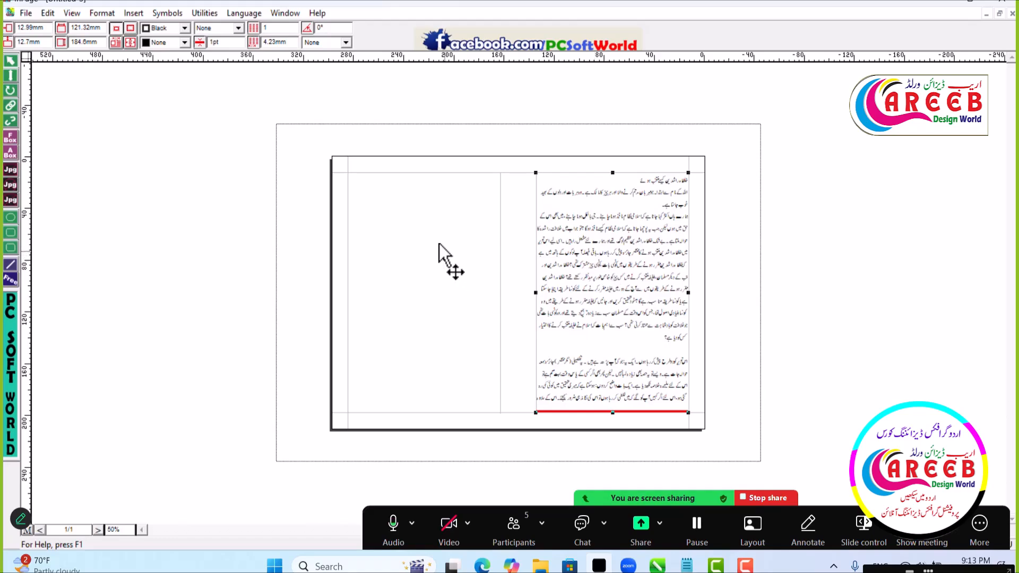
- Link the end of the right text box to the start of the left text box
left_click(11, 105)
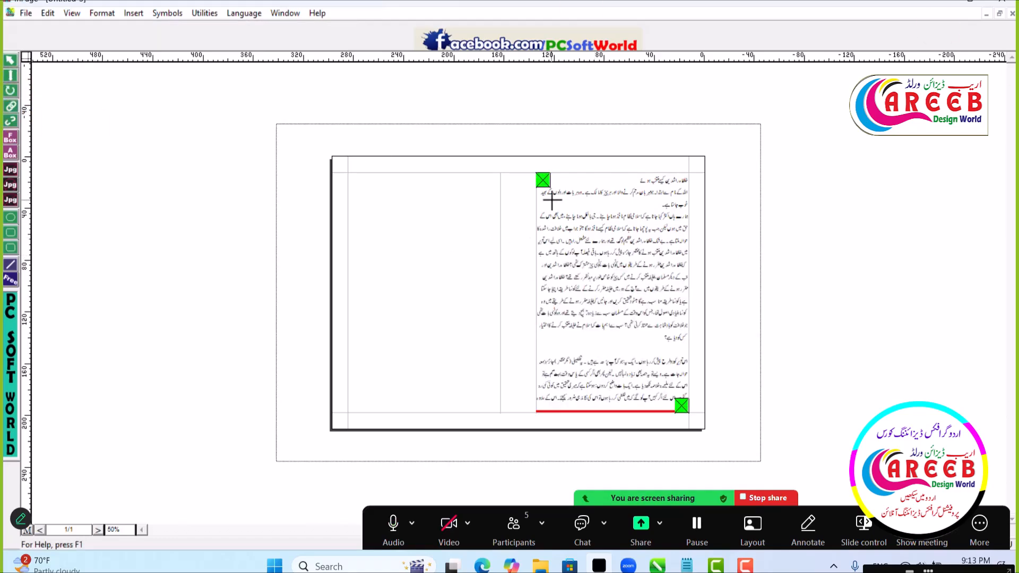
left_click(466, 246)
left_click(599, 249)
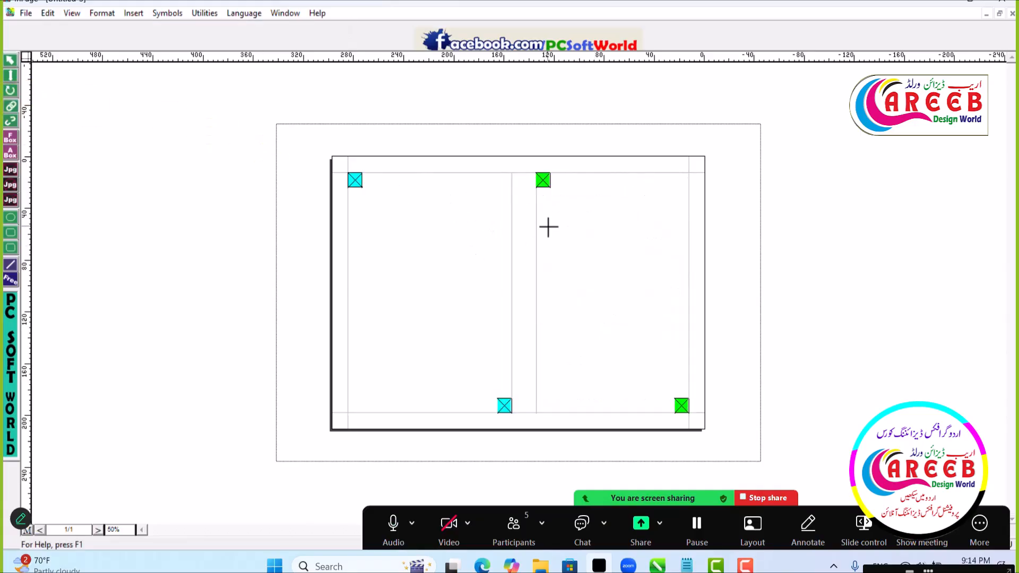
left_click(213, 130)
left_click(11, 109)
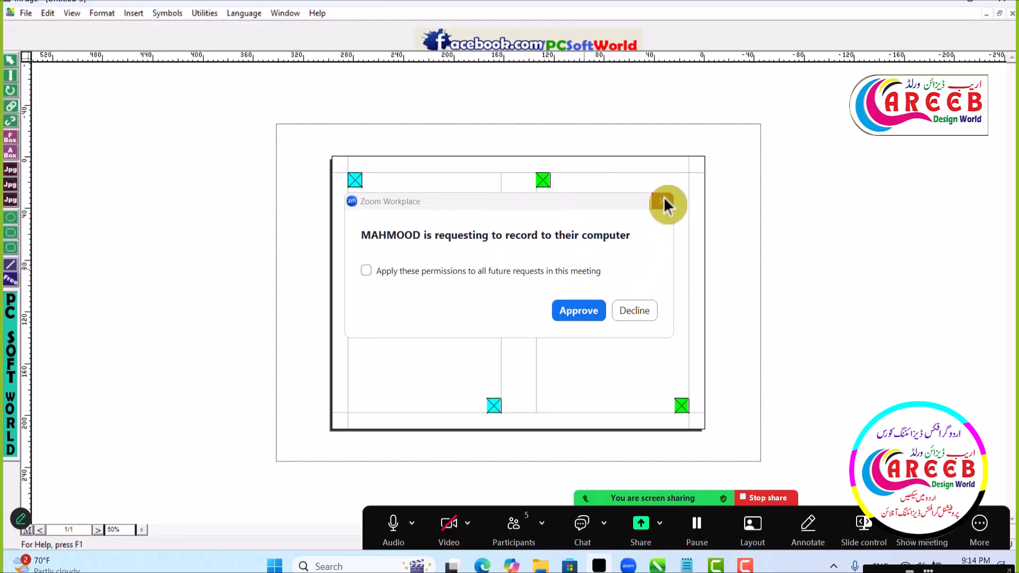
left_click(661, 202)
left_click(683, 405)
left_click(355, 180)
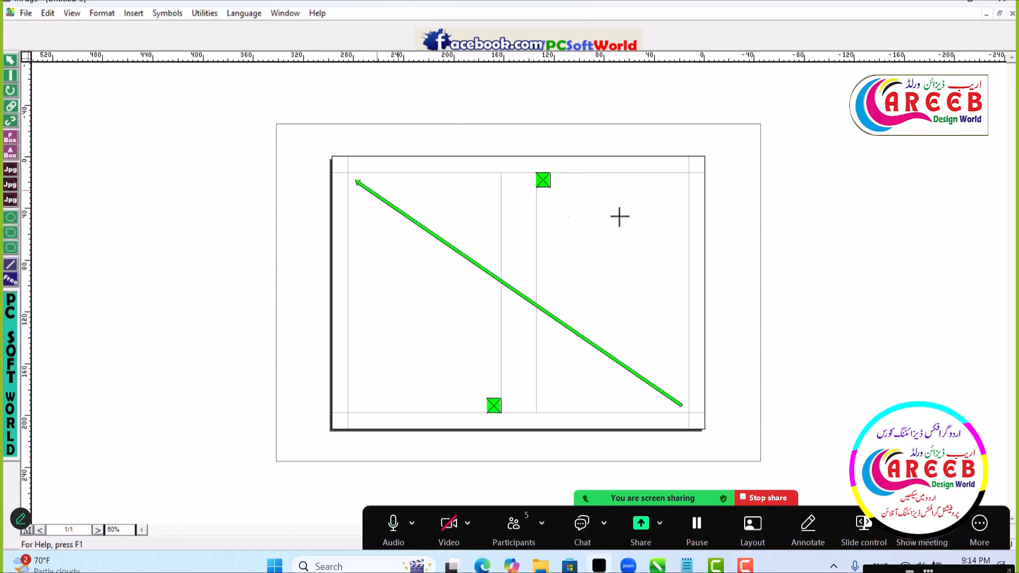
- Paste the copied Urdu text into the linked boxes, starting in the right one
left_click(11, 78)
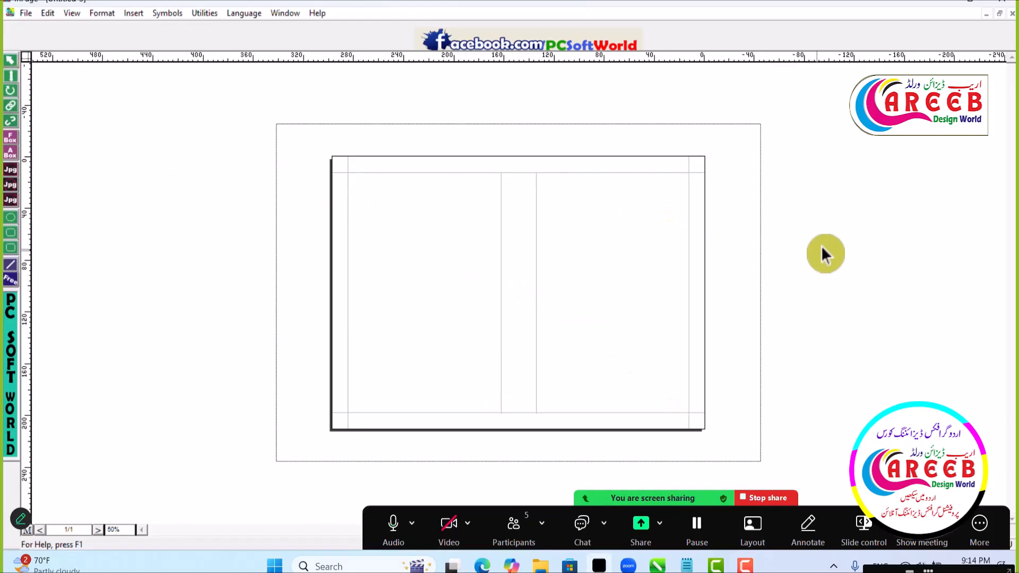
left_click(661, 216)
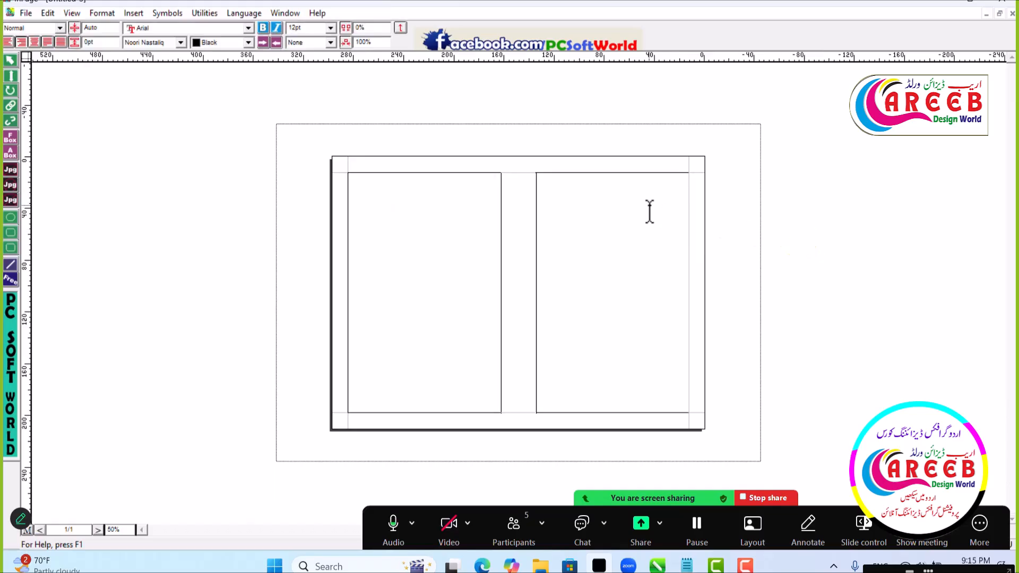
key("ctrl+v")
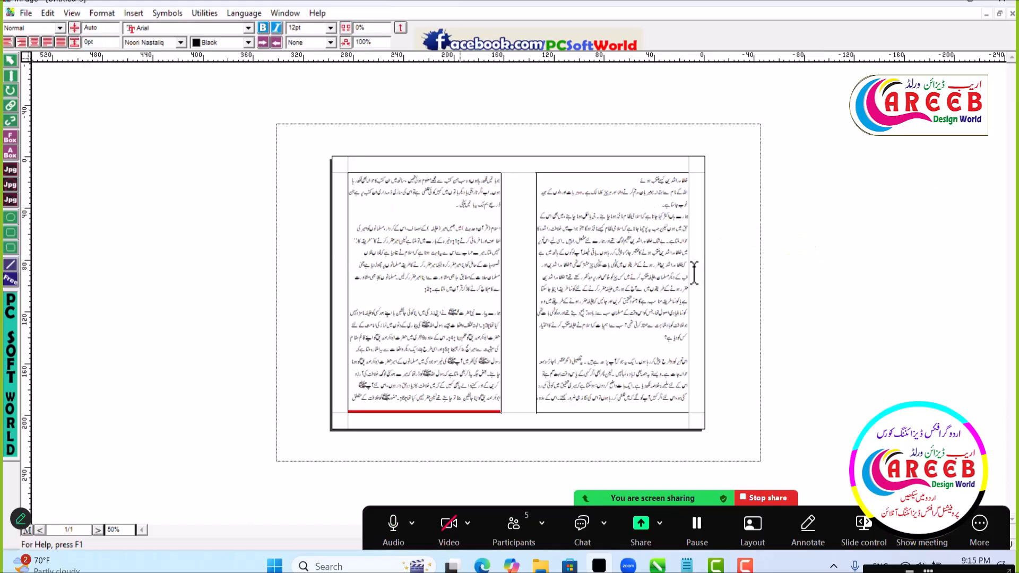
- Check how the text flows through the linked boxes, examining the left box's lower edge and selecting each box
left_click(412, 397)
left_click(511, 463)
left_click(11, 61)
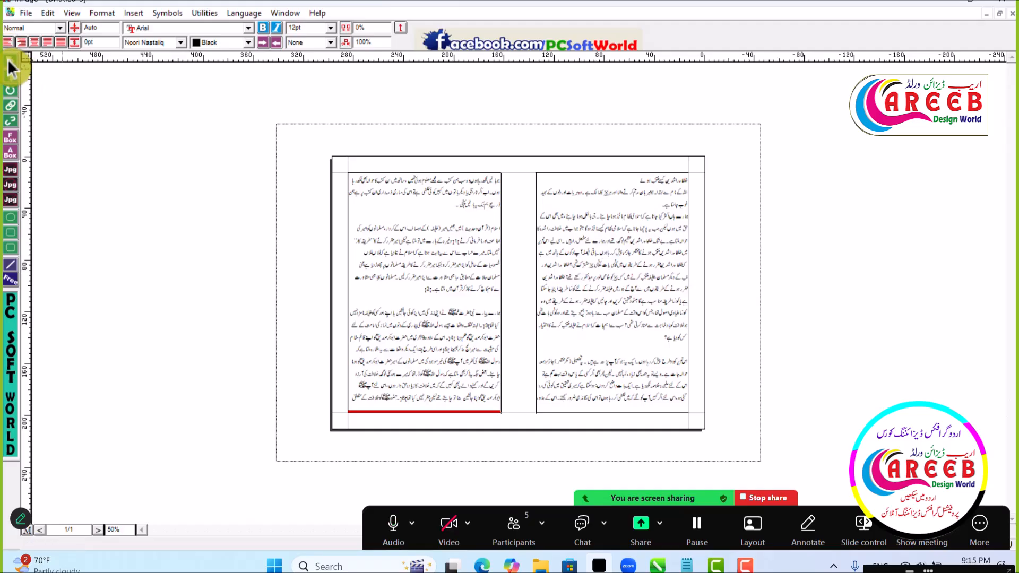
left_click(432, 252)
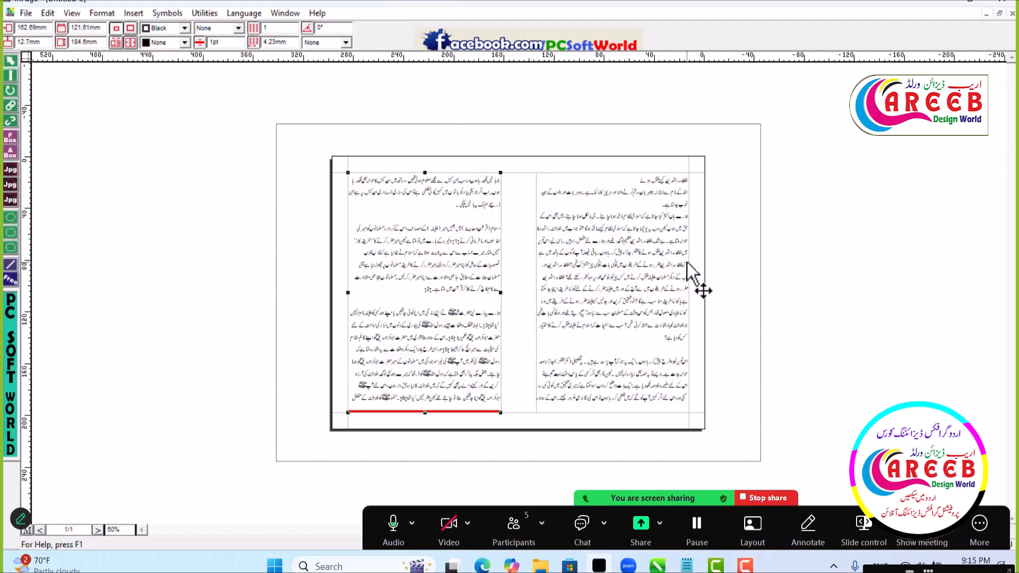
left_click(645, 268)
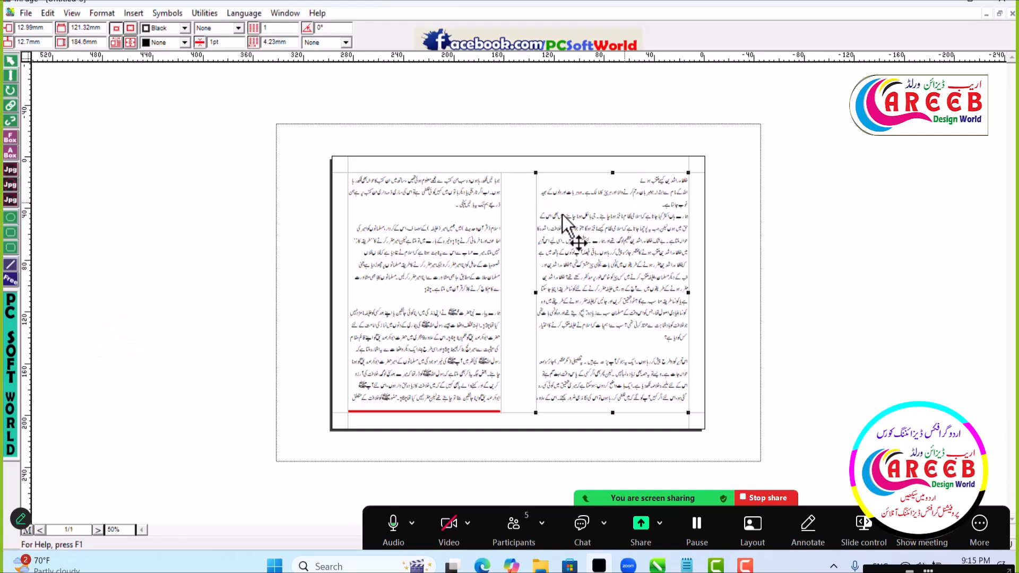
- Display the link between the two text boxes on the first page, and return to object selection
left_click(15, 106)
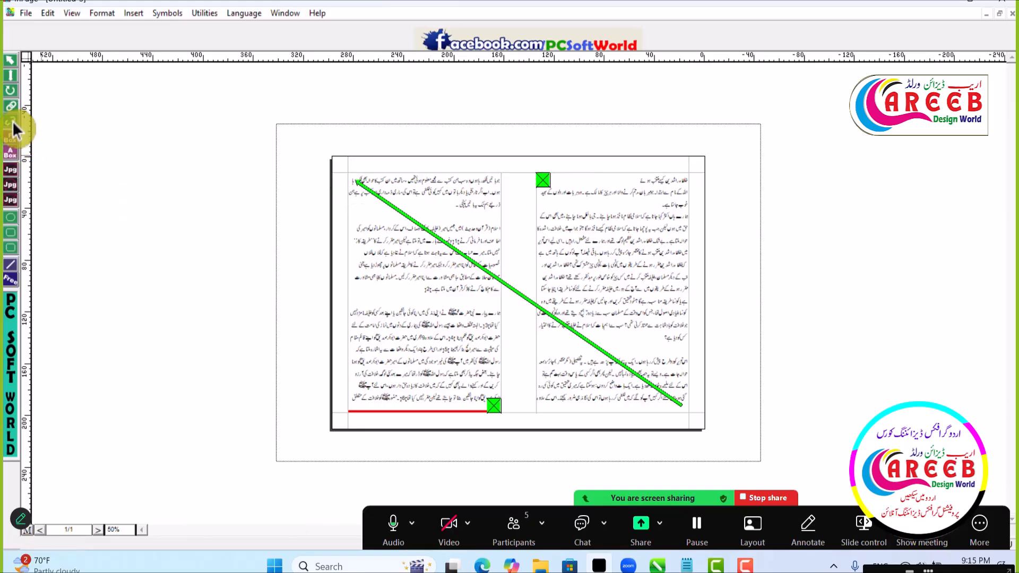
left_click(11, 61)
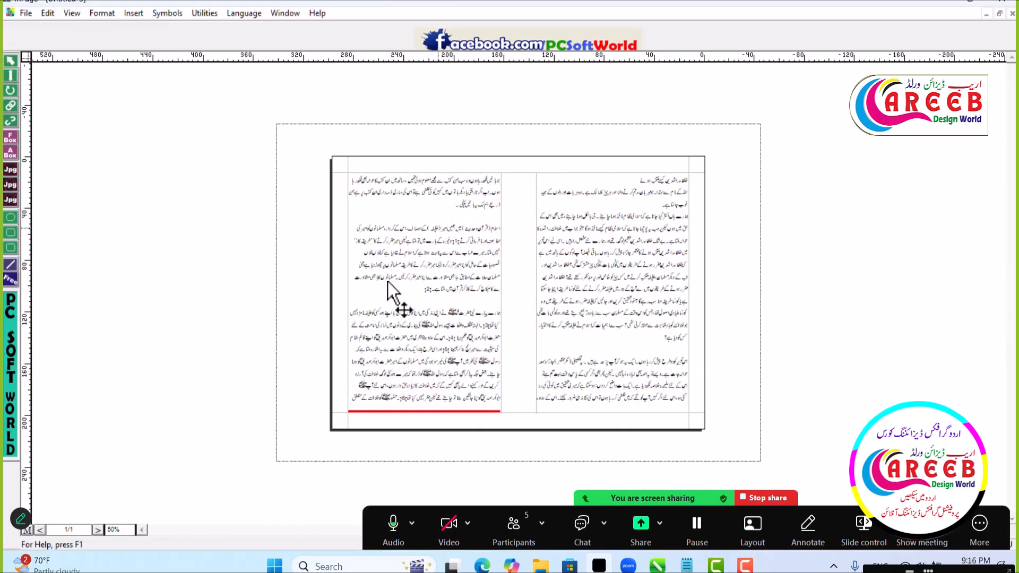
- Add a second page and draw a text box about 202 mm wide and 172.5 mm high inside its margins
key("alt+Page_Down")
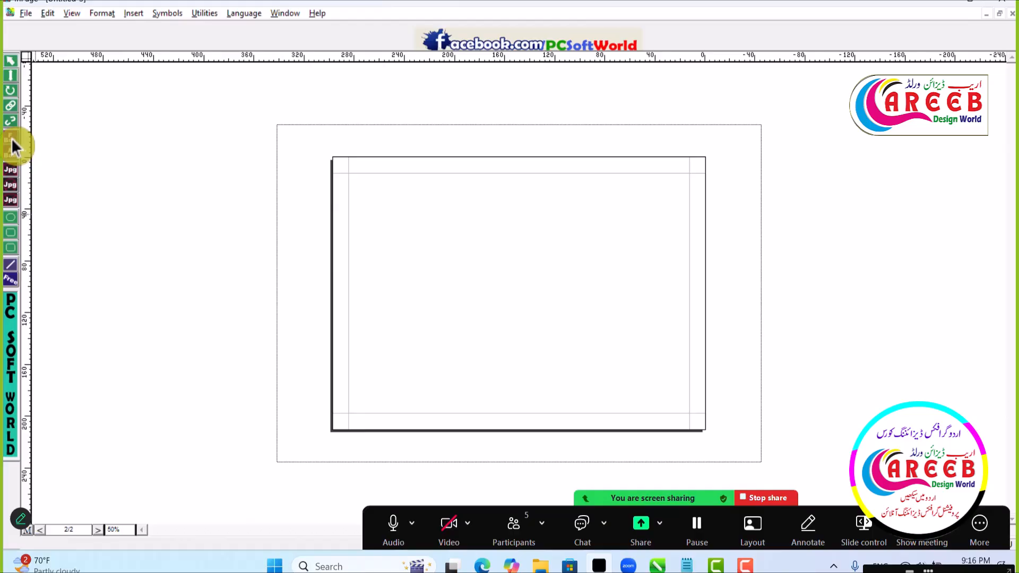
left_click(11, 139)
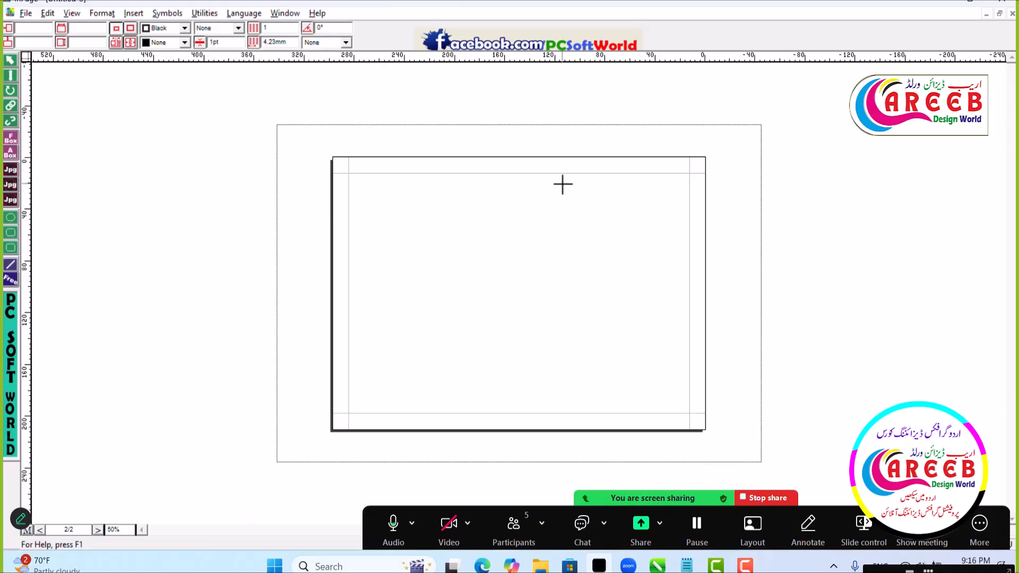
left_click_drag(383, 179, 637, 403)
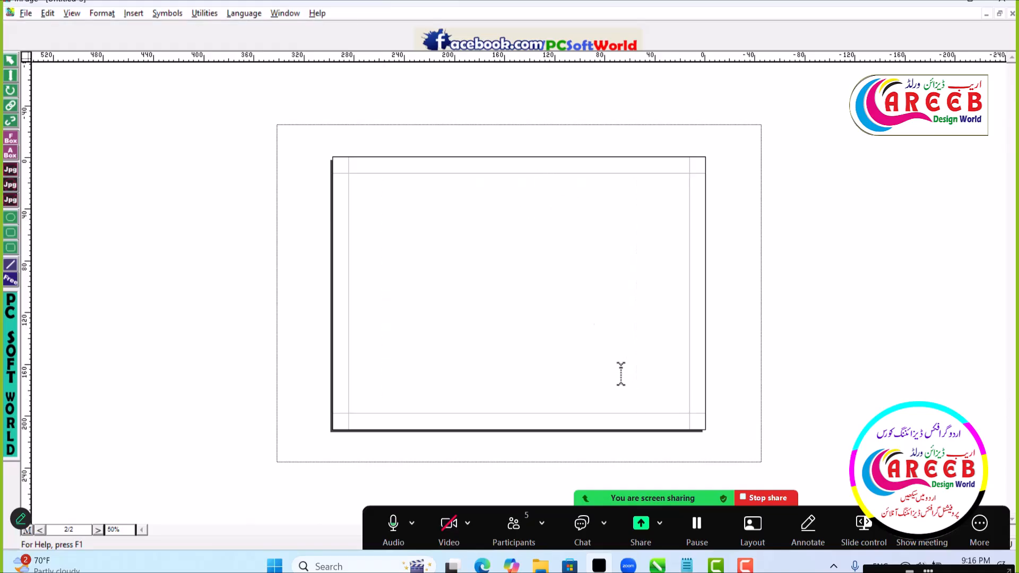
- Extend the text box's lower and upper edges to the page margins, making it about 184.6 mm high
left_click(12, 68)
left_click(525, 269)
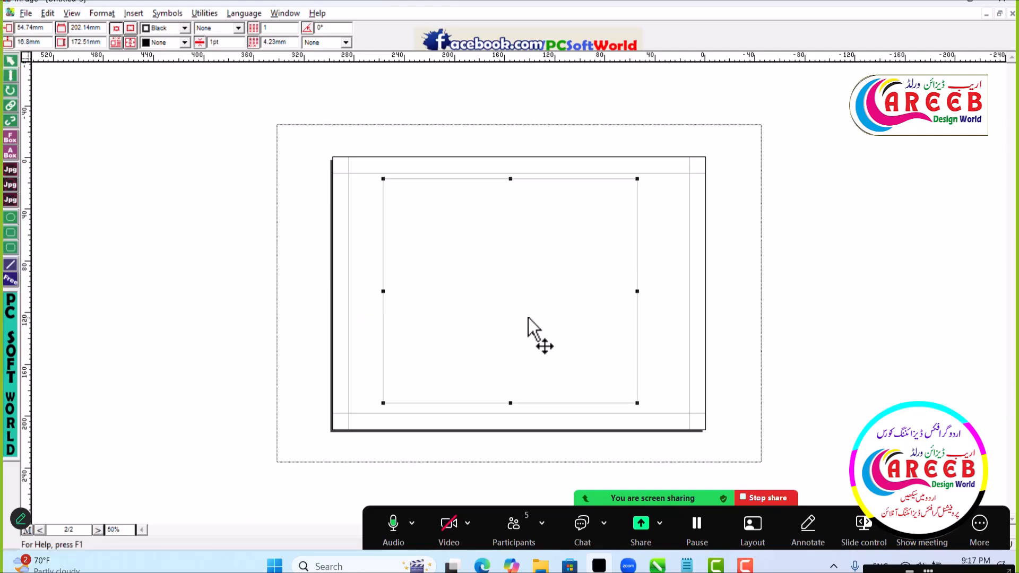
left_click_drag(510, 405, 510, 413)
left_click_drag(511, 178, 511, 173)
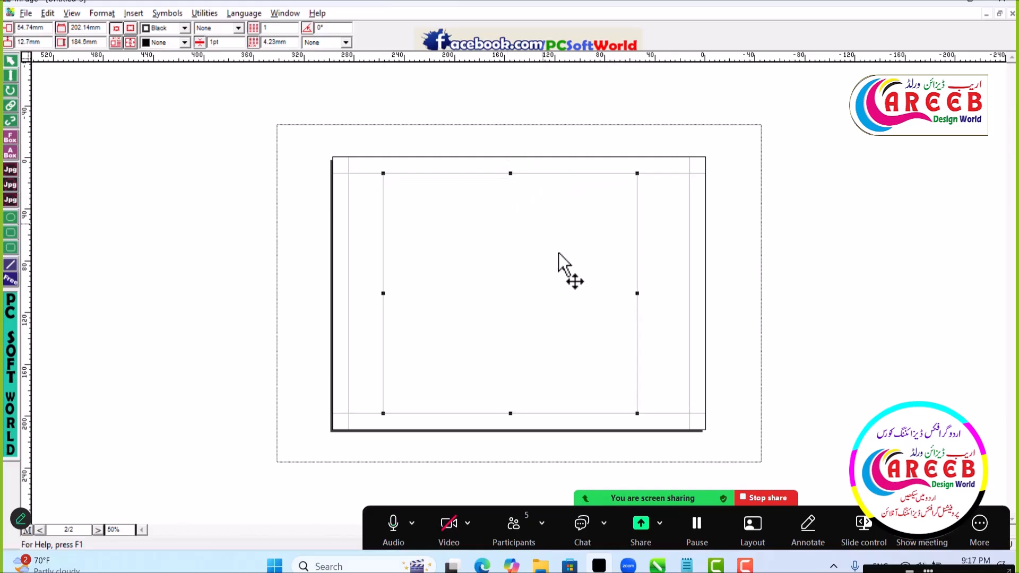
- Paste the copied Urdu text into the text box on the second page
left_click(10, 76)
left_click(586, 217)
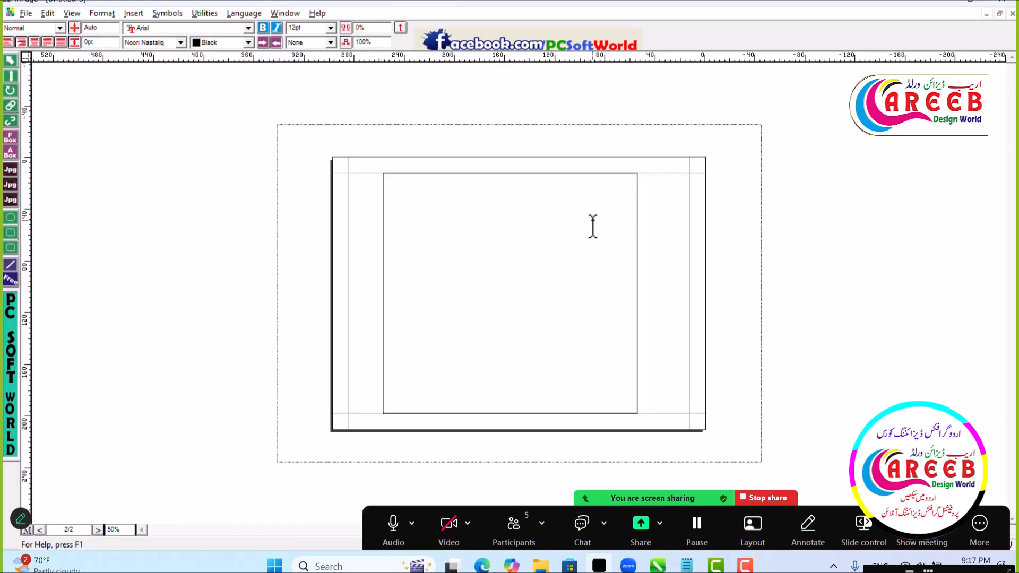
key("ctrl+v")
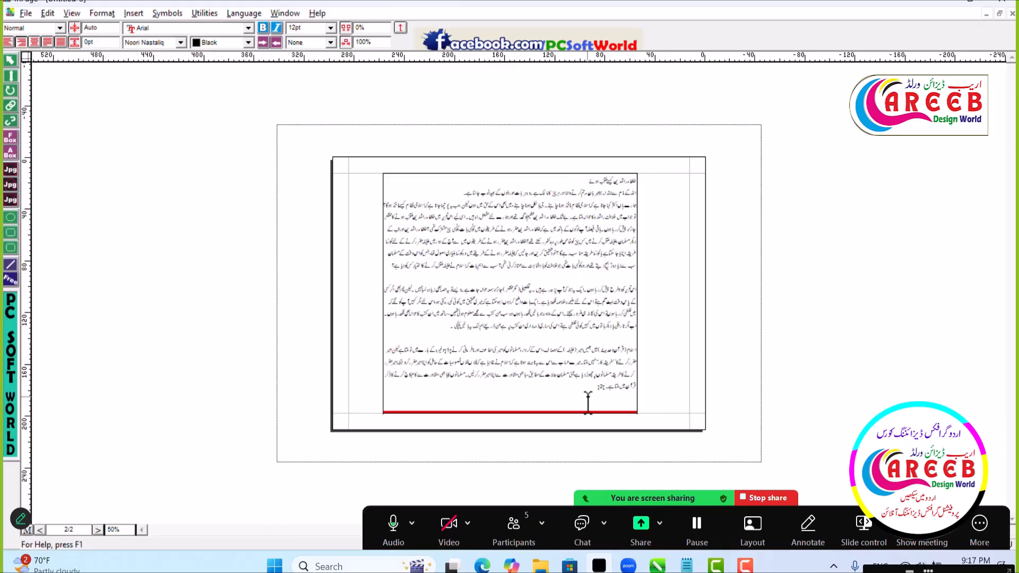
- Shorten the pasted text by repeatedly deleting the passages below the first long paragraph until the remaining text fits in the box
left_click_drag(589, 398, 641, 281)
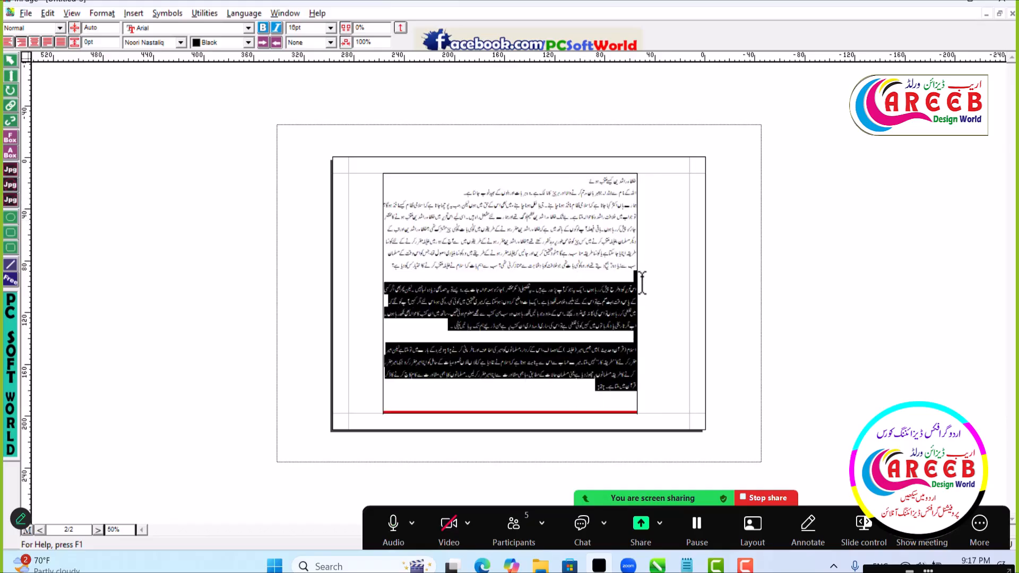
key("ctrl+v")
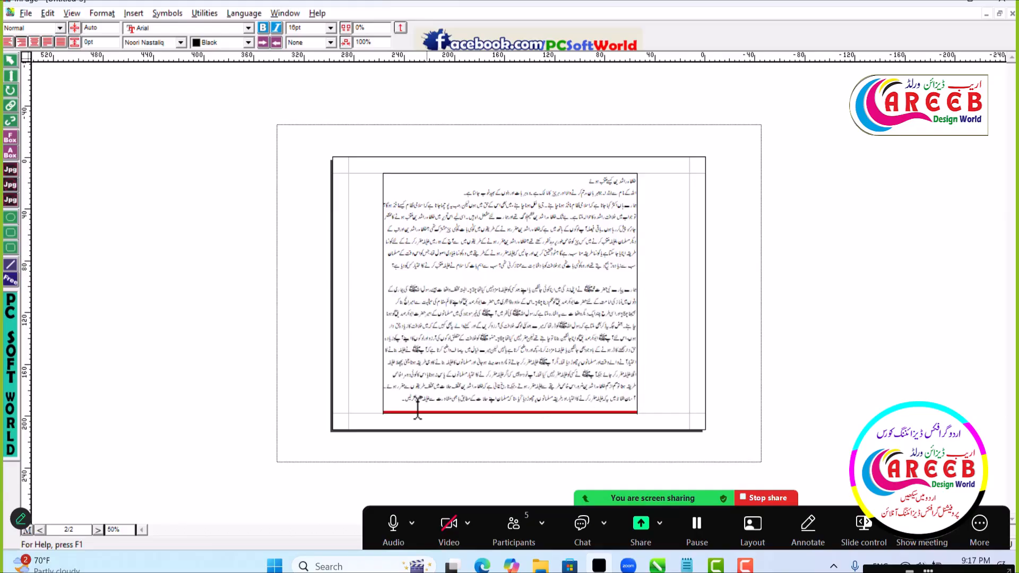
left_click_drag(398, 406, 649, 298)
key("ctrl+v")
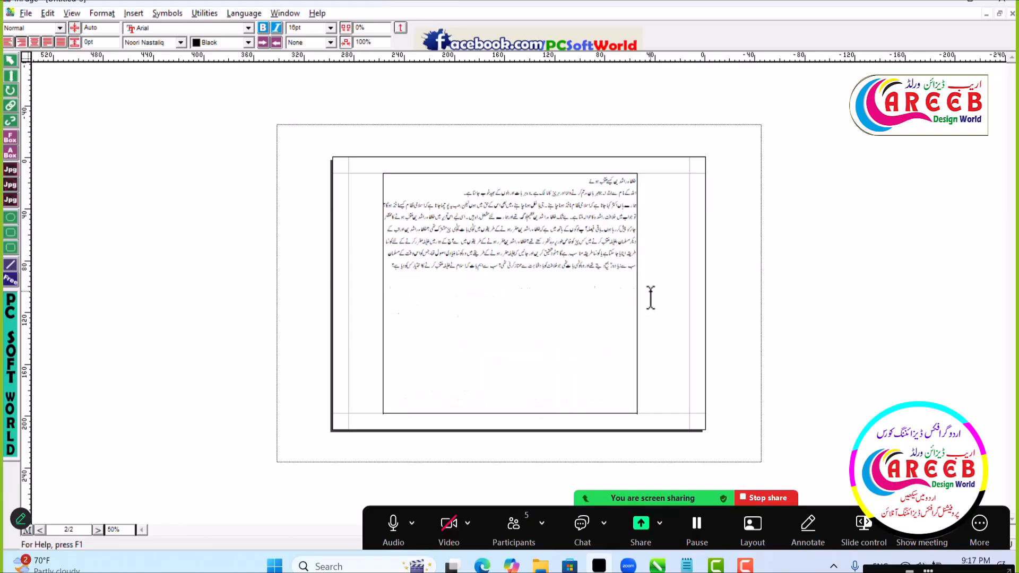
left_click_drag(593, 347, 648, 296)
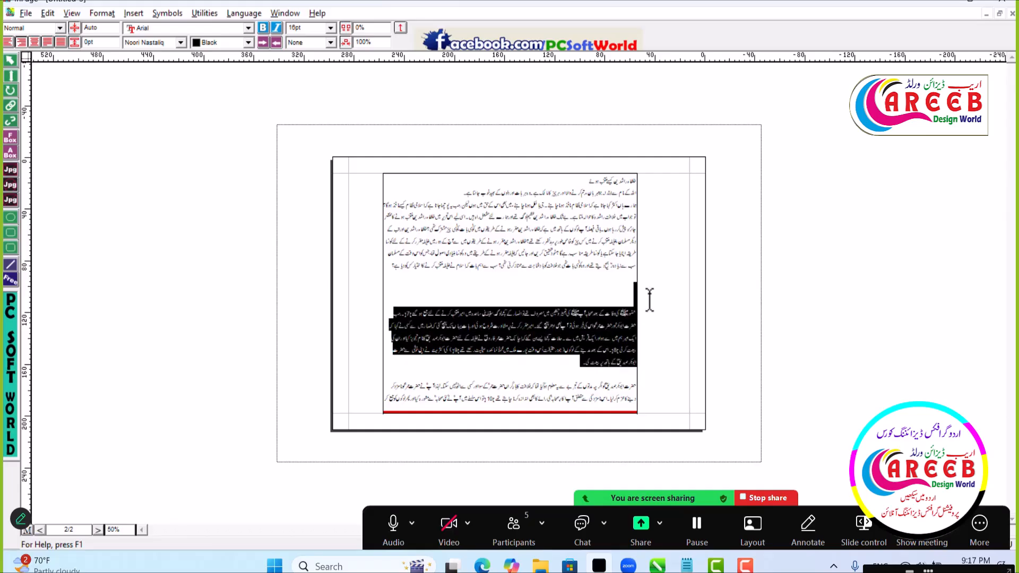
key("Delete")
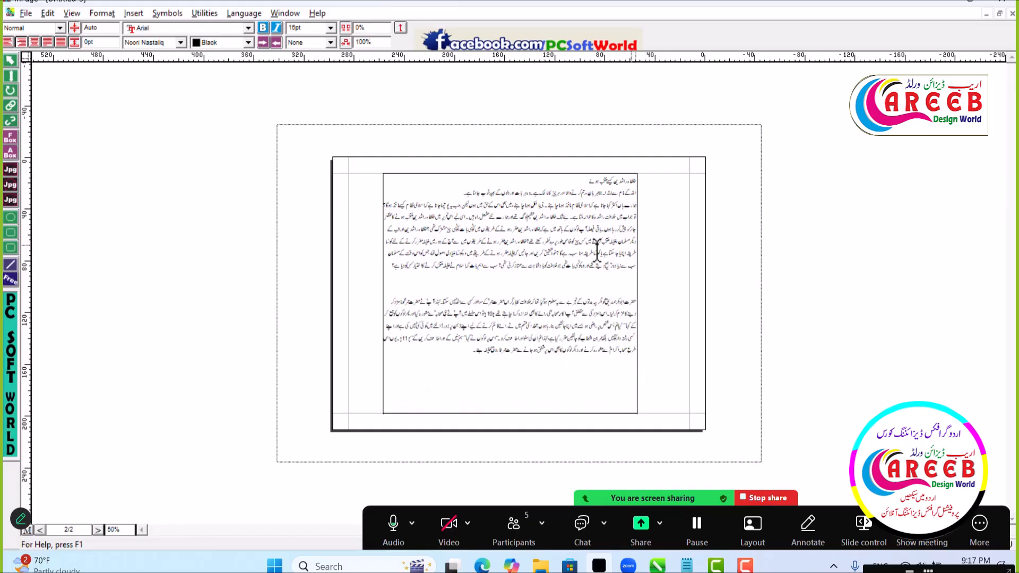
- Resize the text box to about 150.7 mm high, widen it to both side margins at 271.6 mm, and restore its height to 184.6 mm
left_click(13, 63)
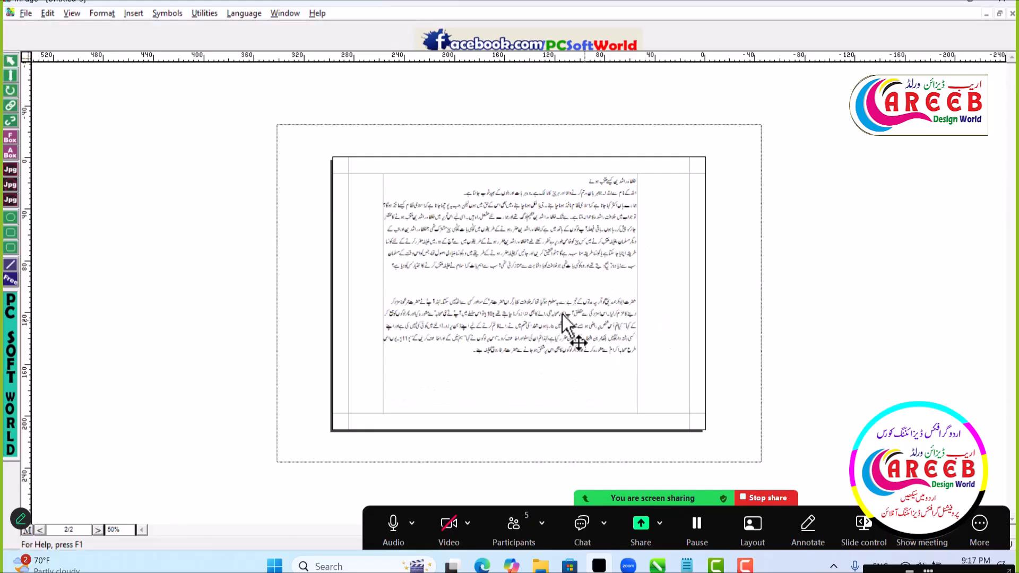
left_click_drag(511, 414, 521, 369)
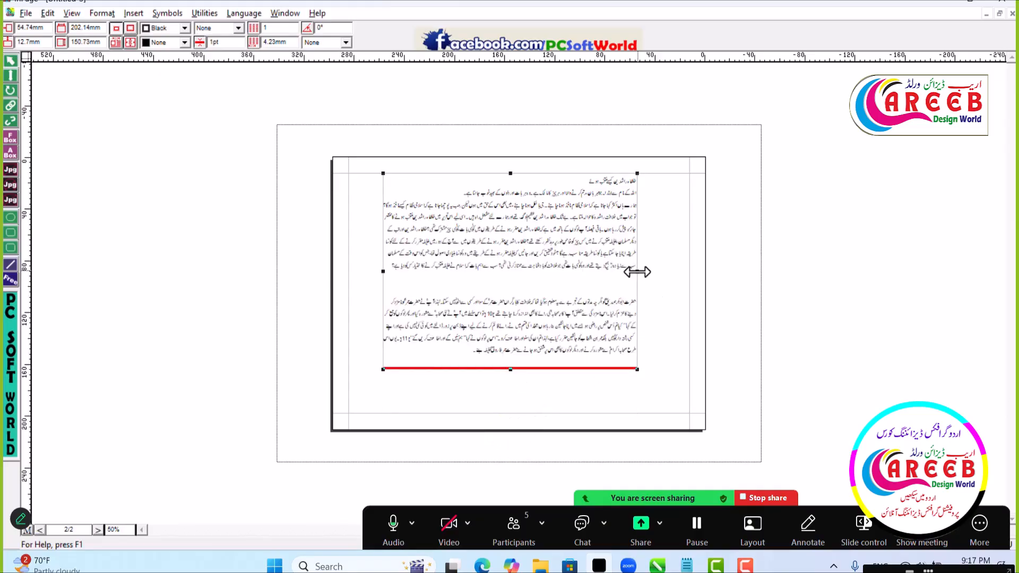
left_click_drag(637, 272, 689, 281)
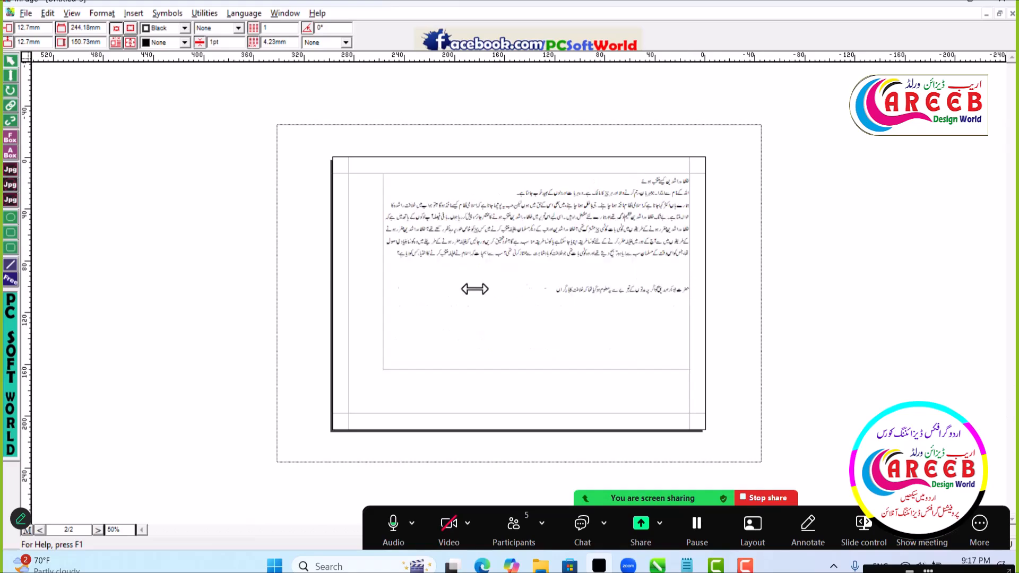
left_click_drag(382, 273, 349, 285)
left_click_drag(520, 369, 520, 413)
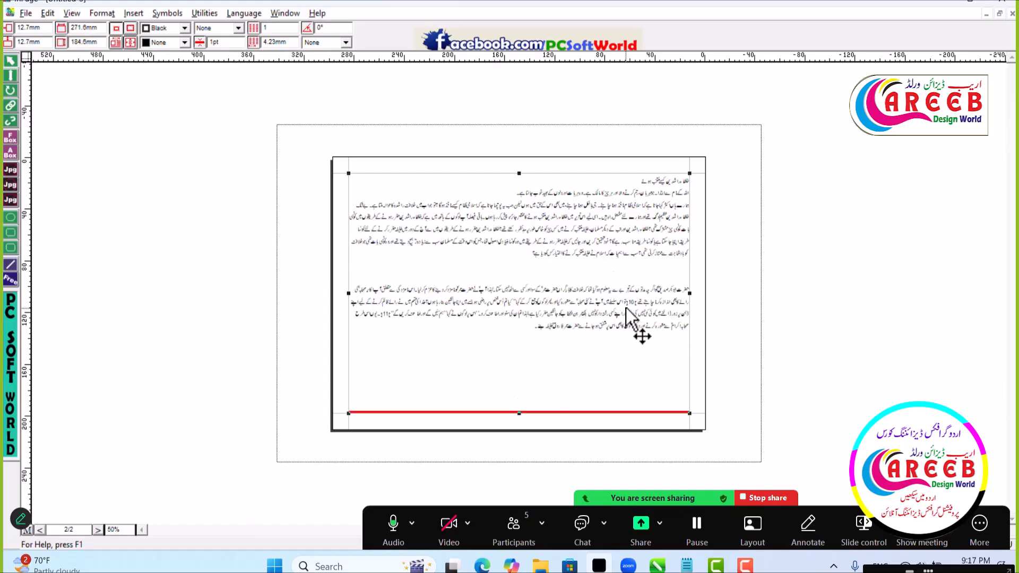
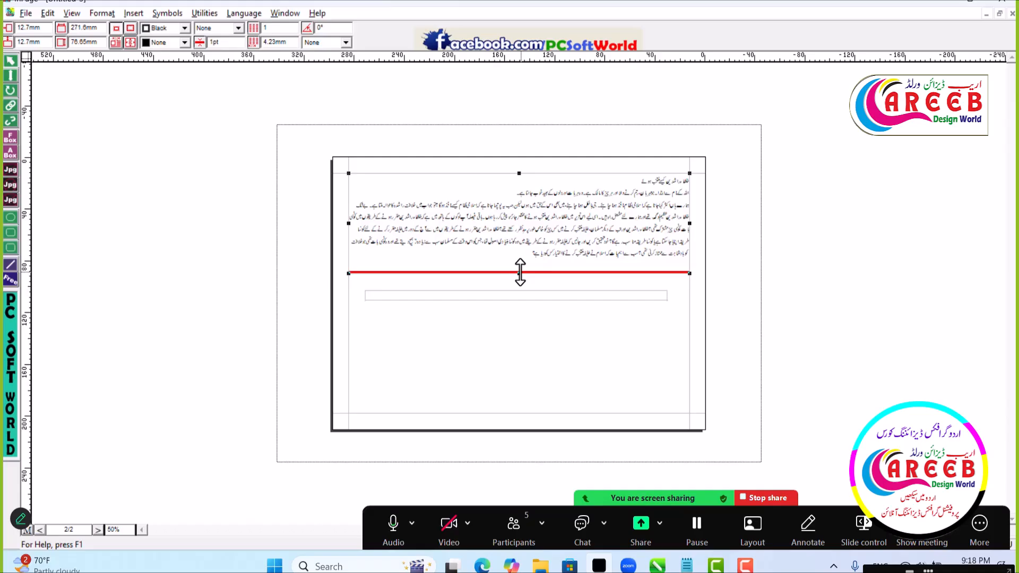
- Widen the one-line text box below the main text to both side margins, making it 271.6 mm wide
left_click(80, 193)
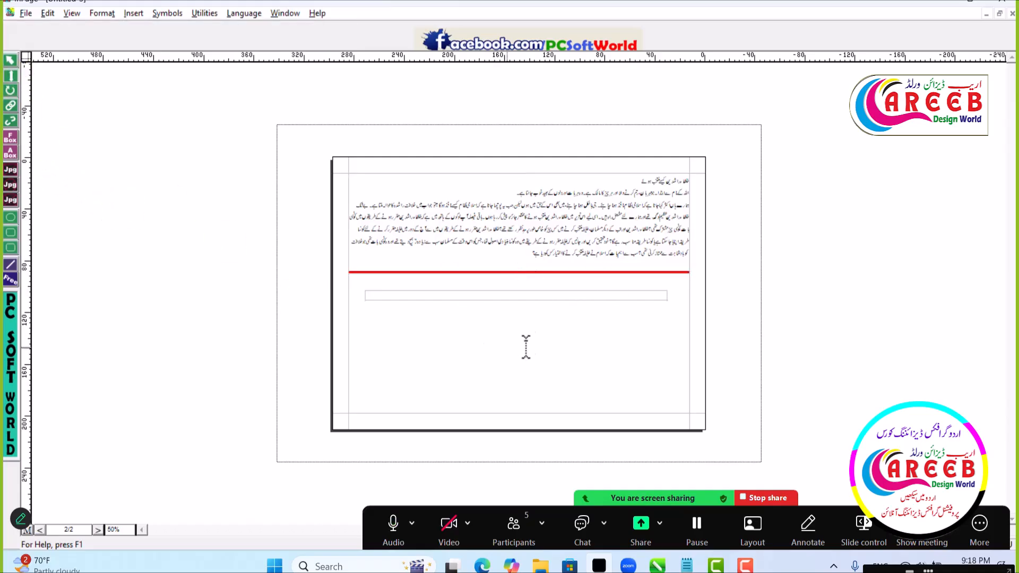
left_click(587, 298)
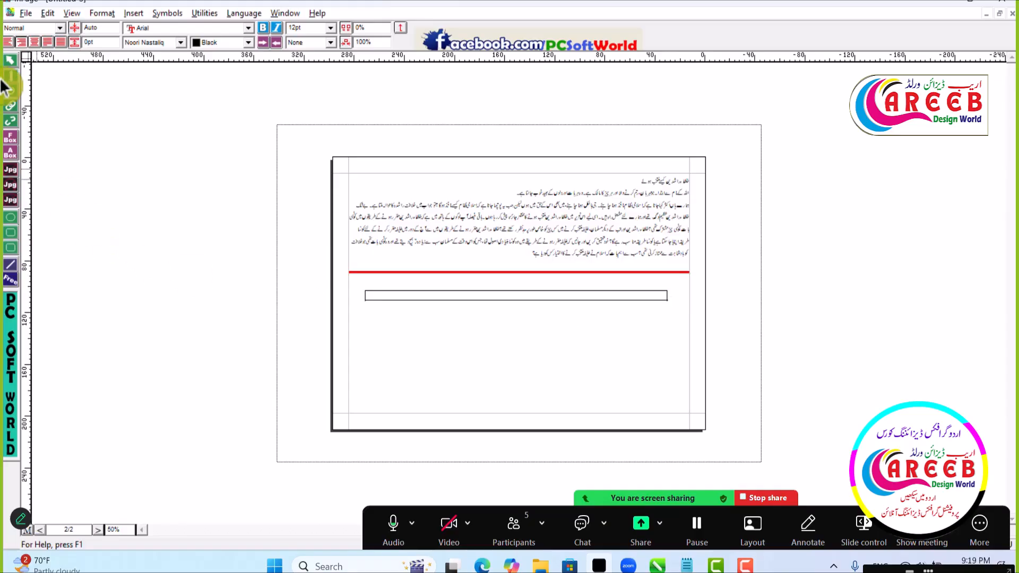
left_click(376, 365)
left_click(444, 295)
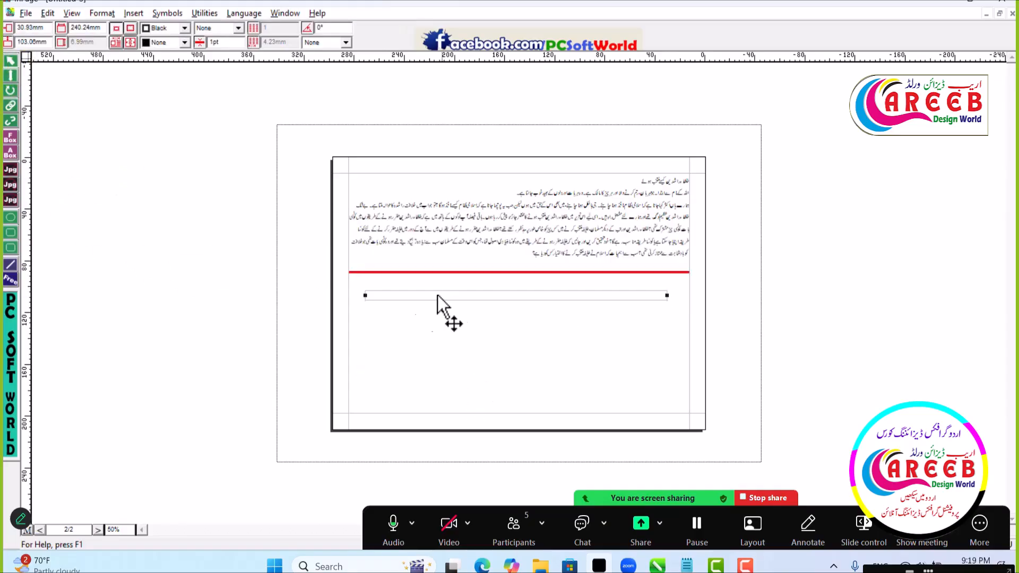
left_click_drag(364, 296, 347, 296)
left_click_drag(665, 294, 689, 311)
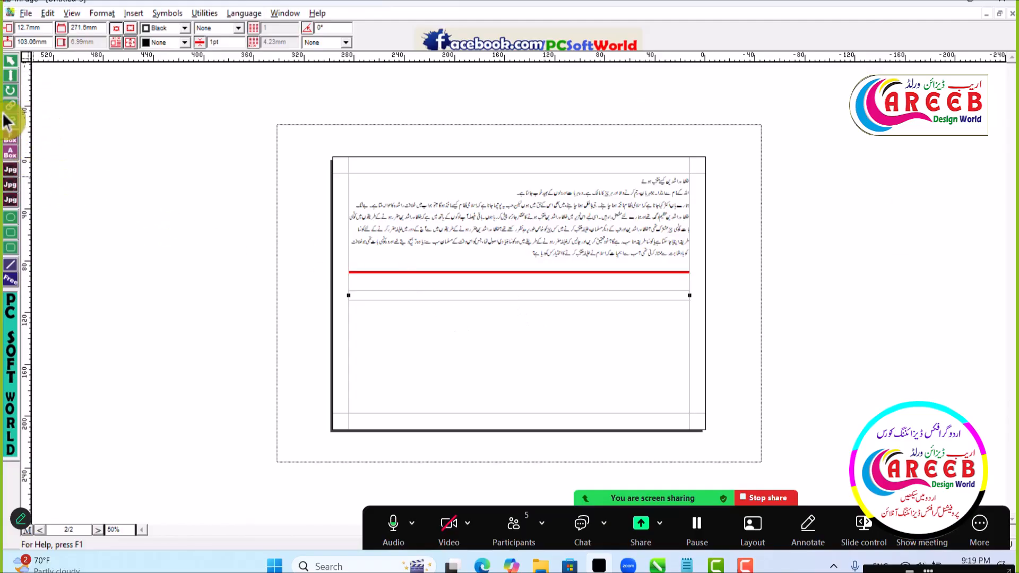
- Paste the copied Urdu text into the widened one-line text box
left_click(10, 76)
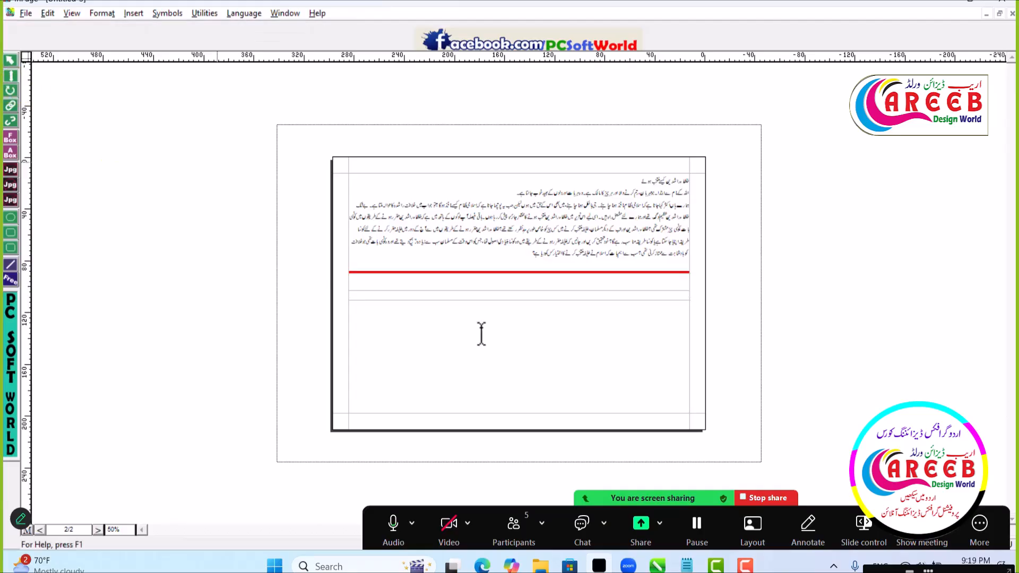
left_click(677, 298)
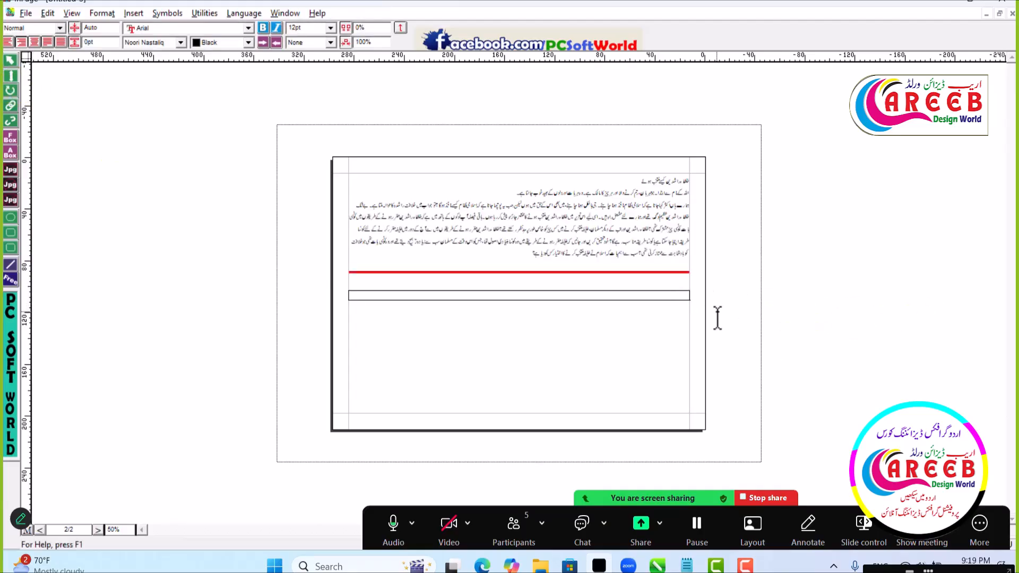
key("ctrl+v")
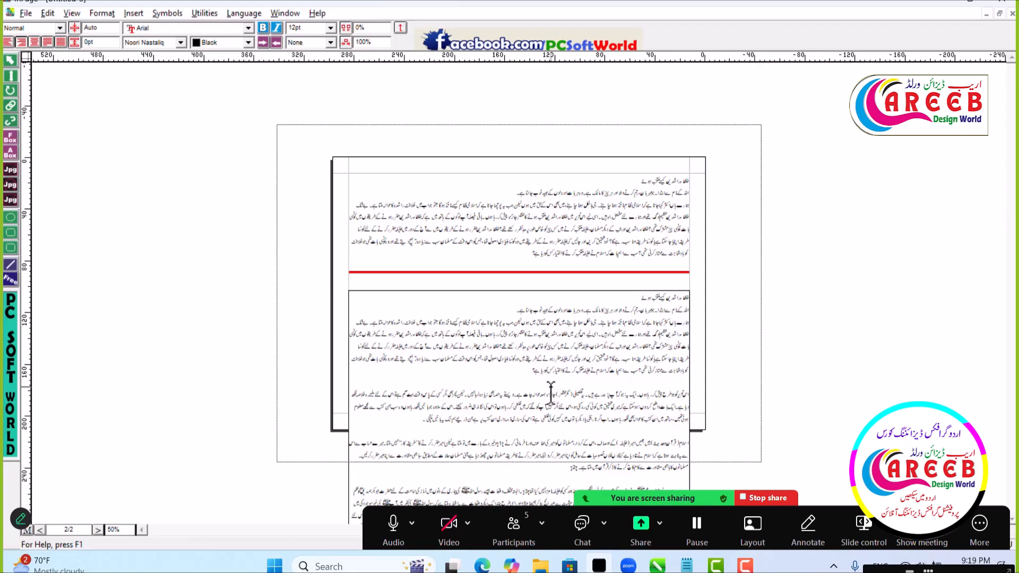
- Move the overflowing lower text box up over the page and delete it
left_click(10, 60)
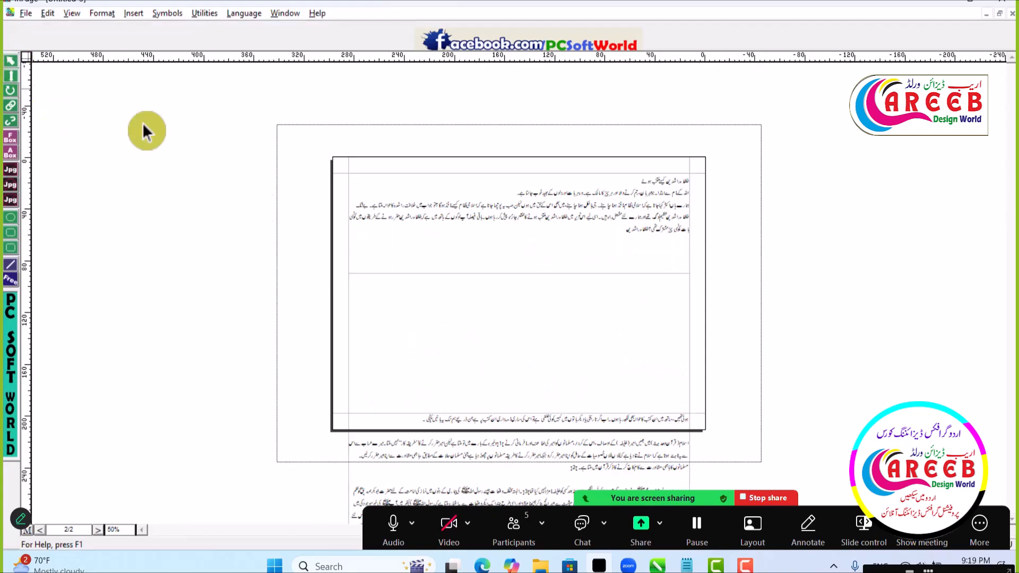
left_click_drag(584, 382, 587, 325)
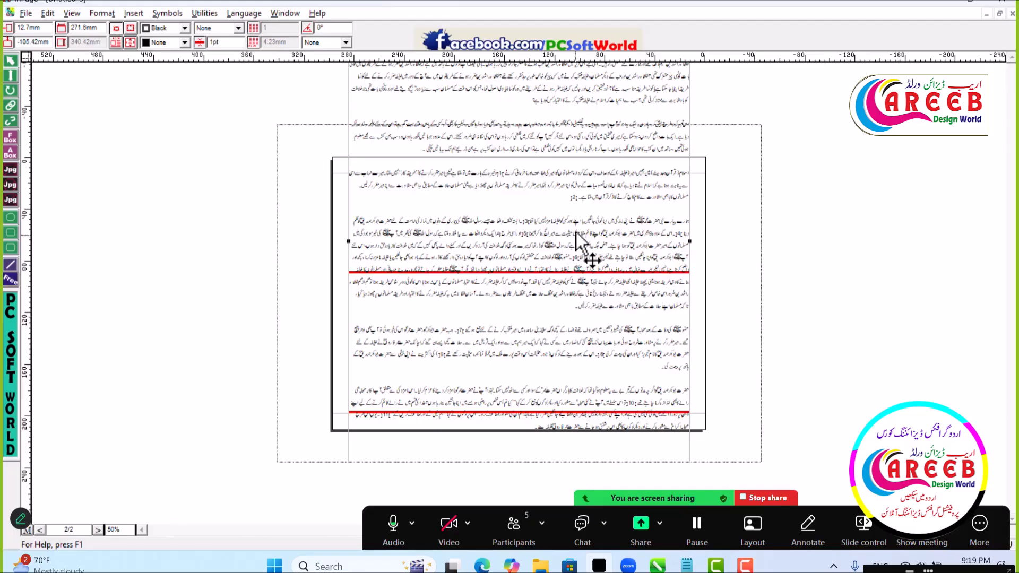
left_click_drag(576, 226, 577, 249)
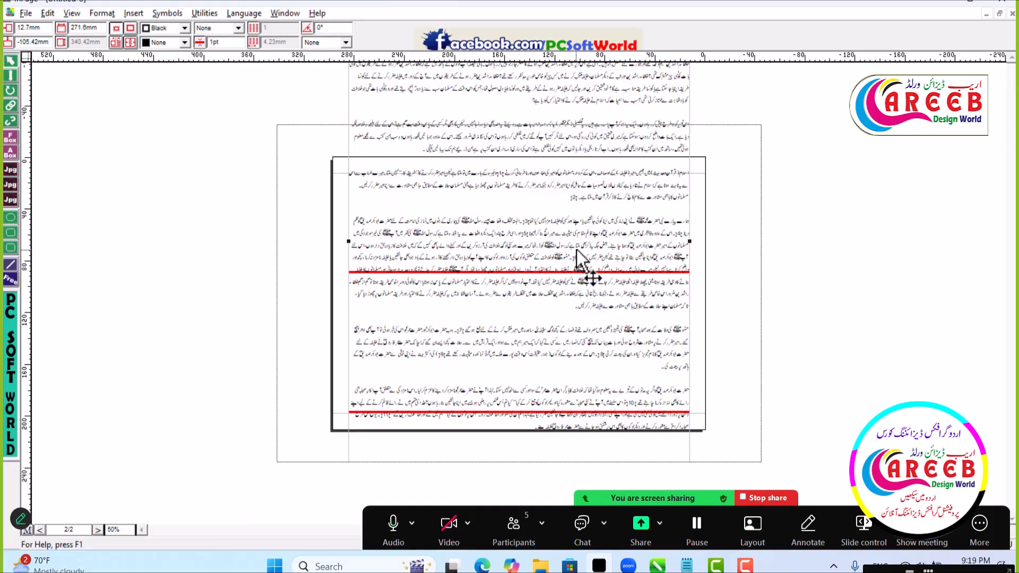
key("Delete")
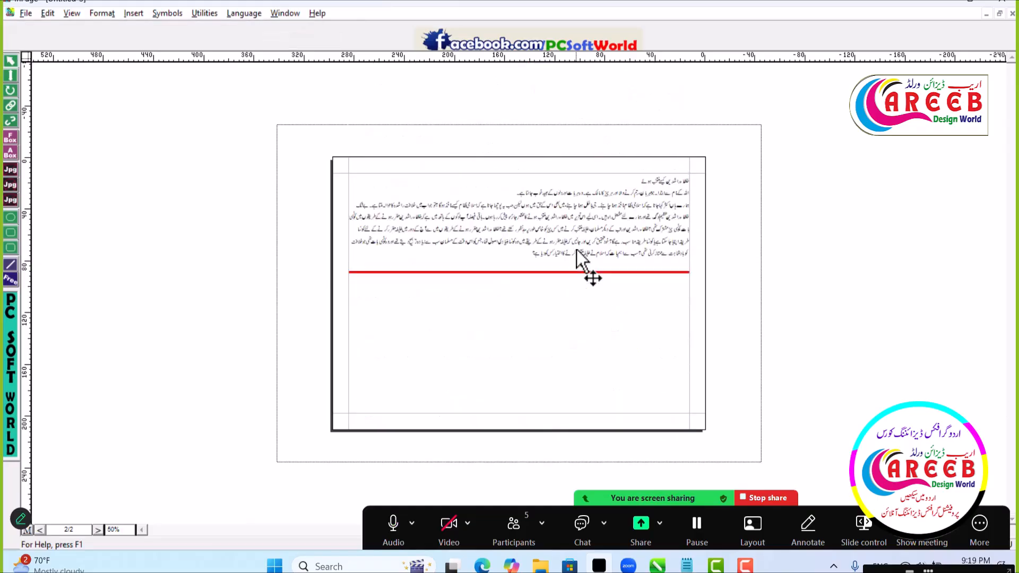
- Draw a fixed-size text box about 233.4 mm wide and 19 mm high below the main text, and extend its lower edge downward
left_click(11, 153)
left_click(10, 137)
left_click_drag(369, 291, 671, 325)
left_click(10, 59)
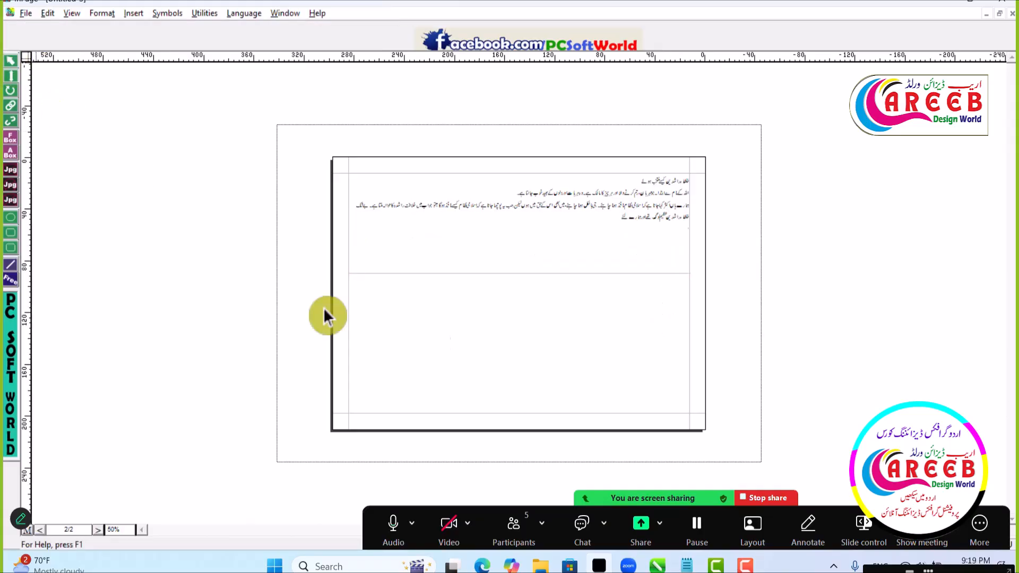
left_click(515, 302)
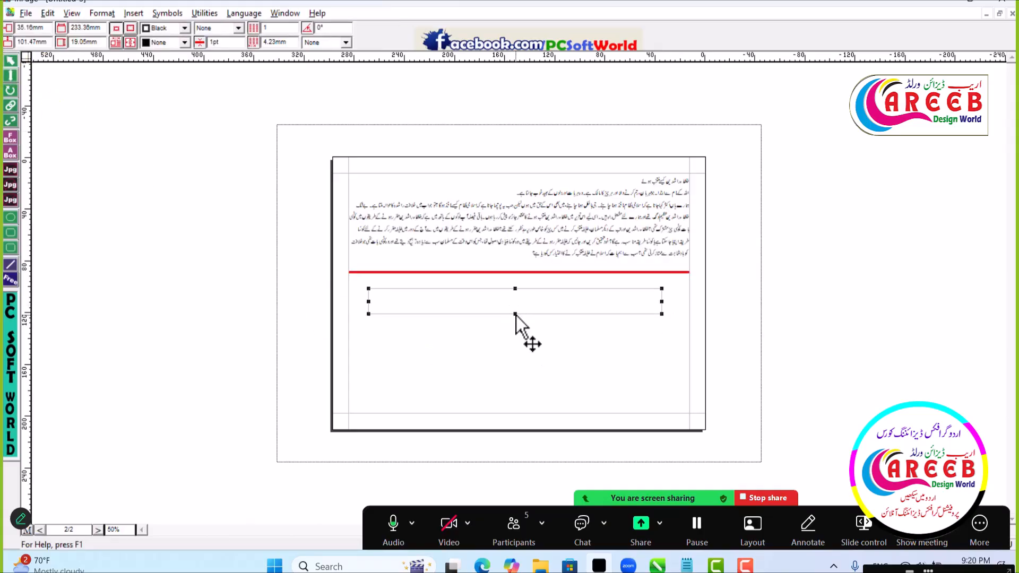
left_click_drag(515, 315, 516, 335)
- Draw an auto-height one-line text box about 230.2 mm wide just below the new fixed-size box
left_click(11, 159)
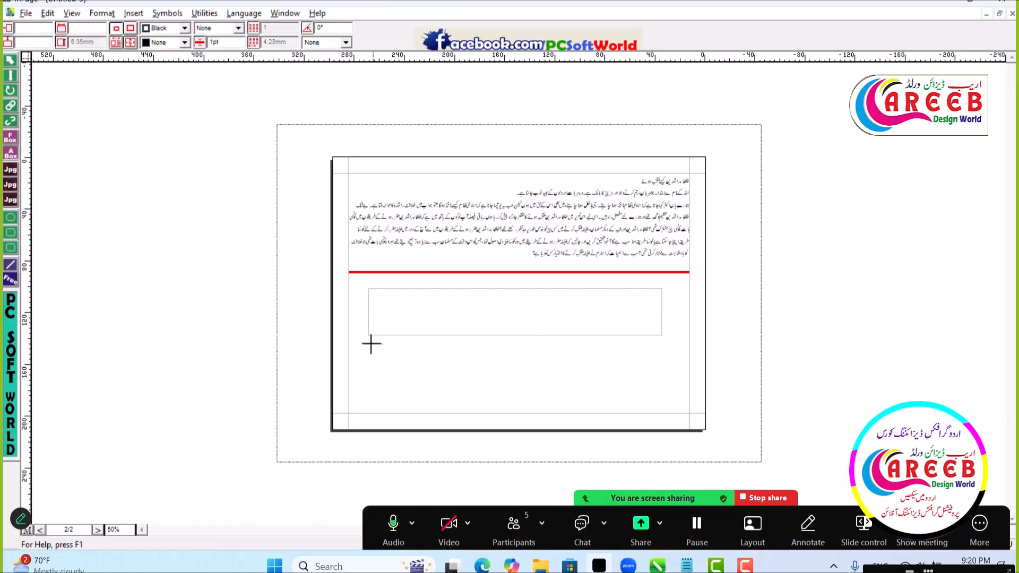
left_click_drag(370, 342, 650, 359)
left_click(13, 64)
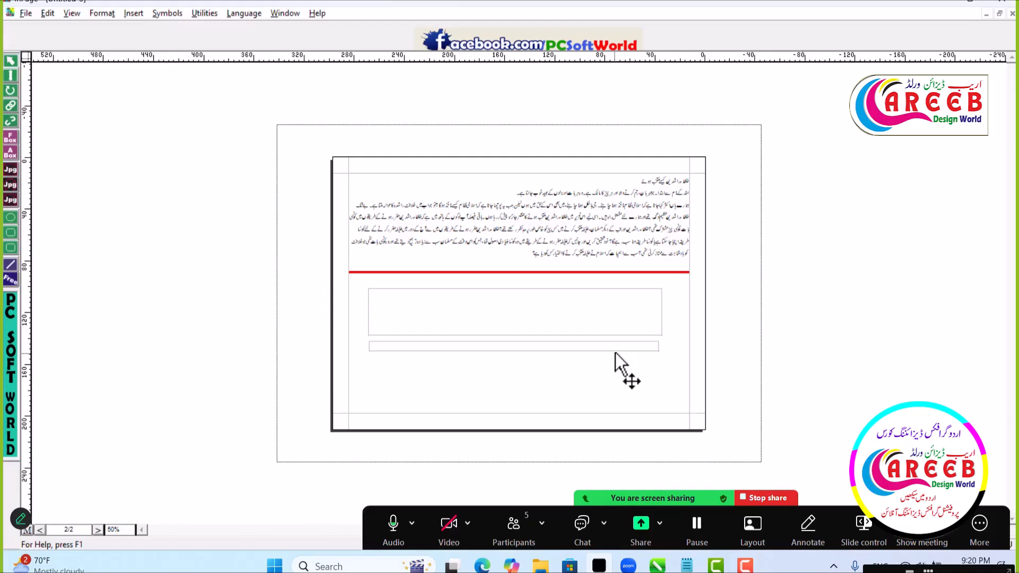
- Extend the main text box's lower edge to about 116.3 mm high, and move the one-line box down to about 170.3 mm
left_click(562, 251)
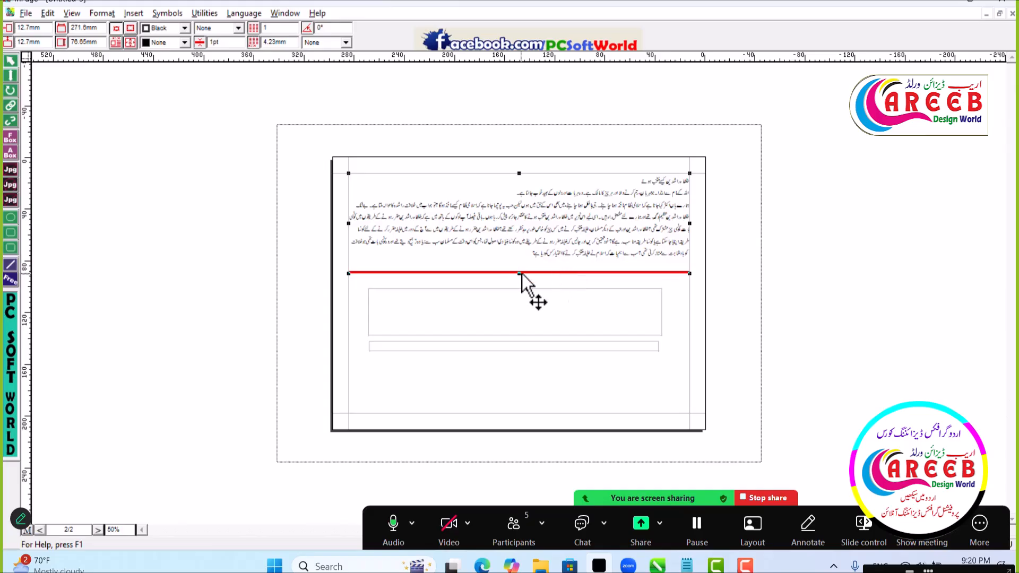
left_click_drag(521, 289, 524, 325)
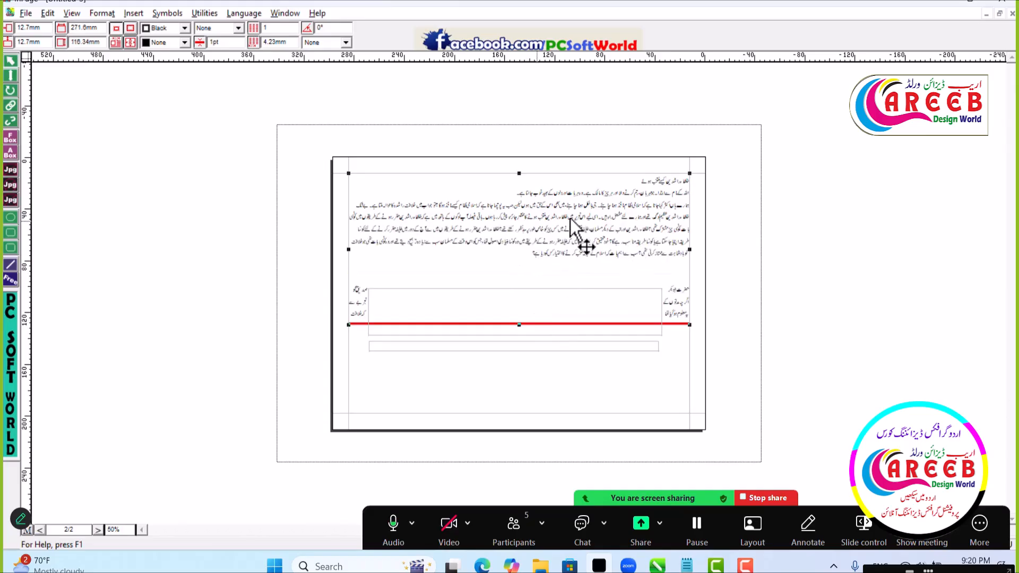
left_click_drag(550, 348, 553, 384)
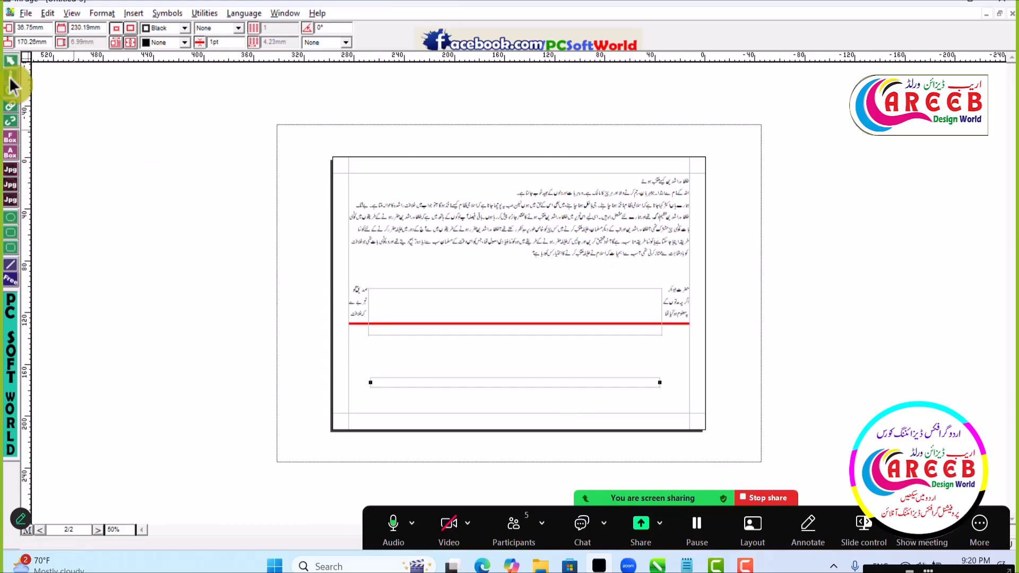
- Centre the Urdu heading on the first line of the main text box
left_click(170, 150)
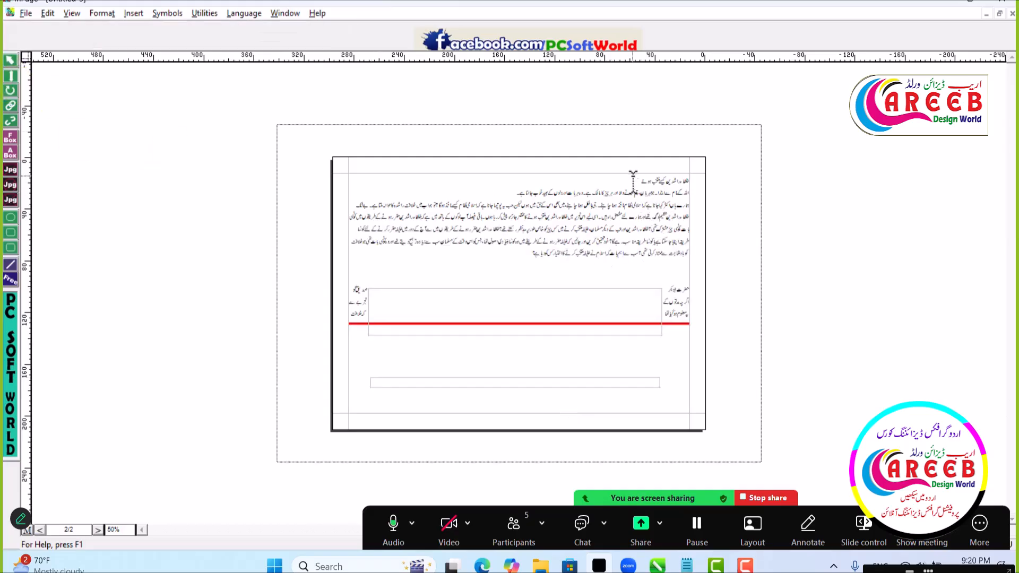
left_click_drag(634, 179, 716, 190)
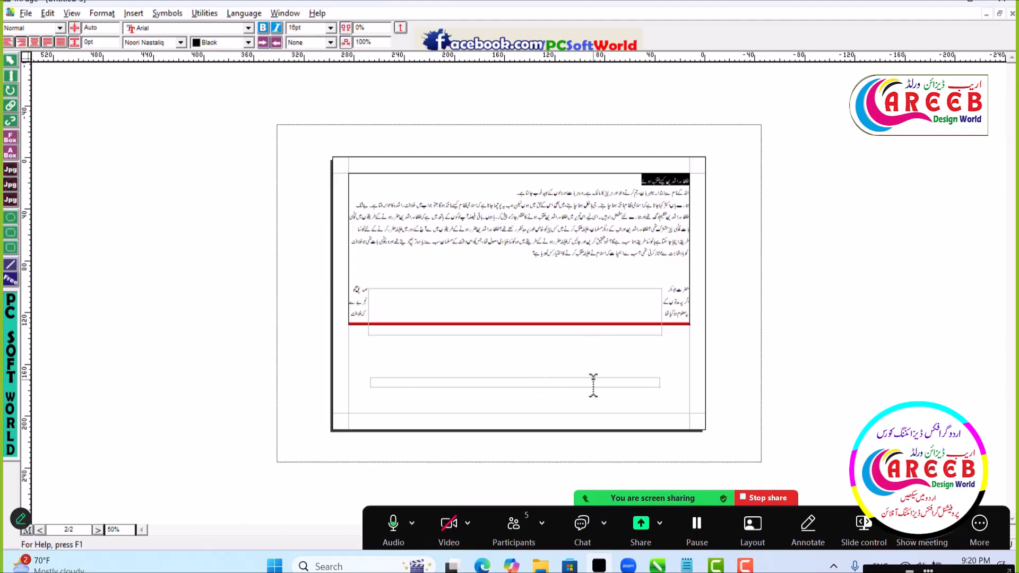
key("ctrl+shift+c")
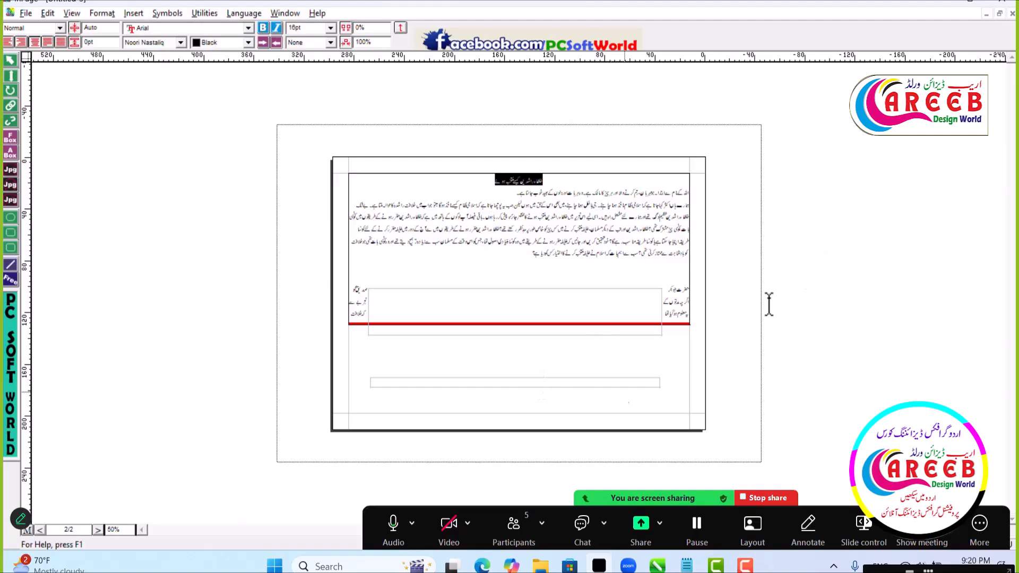
- Enlarge the centred Urdu heading's font size to 31 pt
double_click(311, 29)
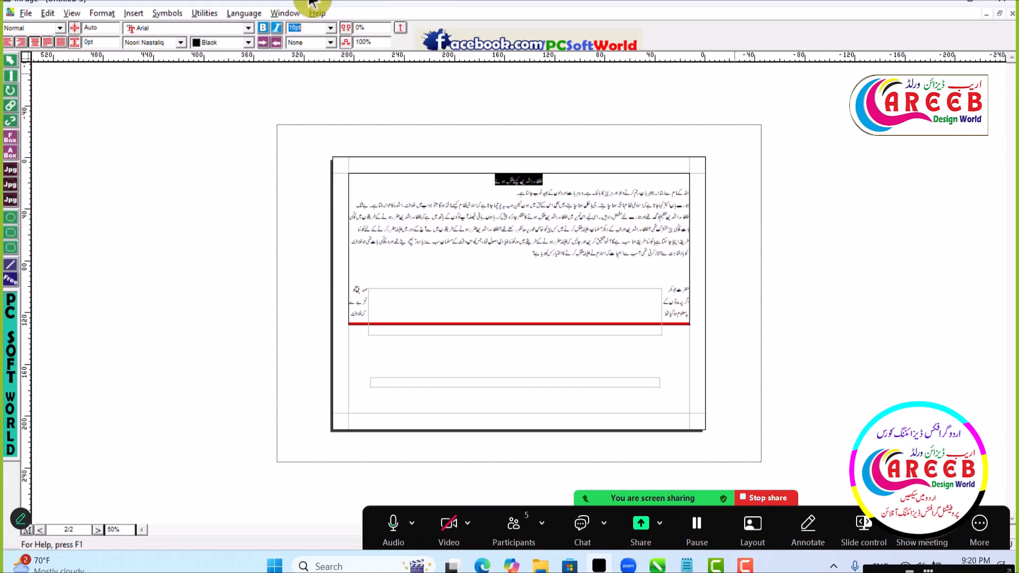
key("Return")
left_click(552, 179)
left_click_drag(484, 189, 554, 184)
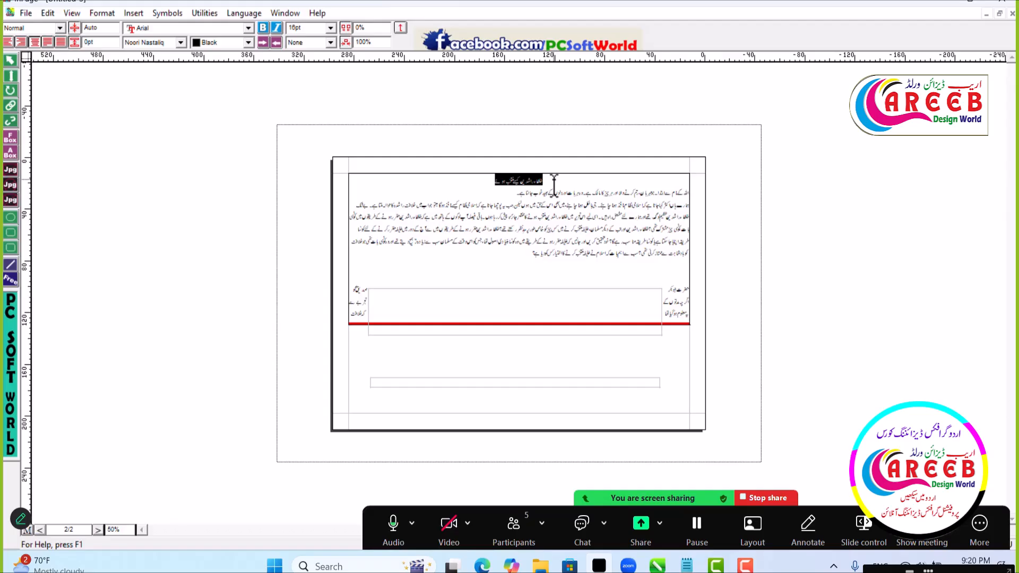
key("F12")
key("F12")
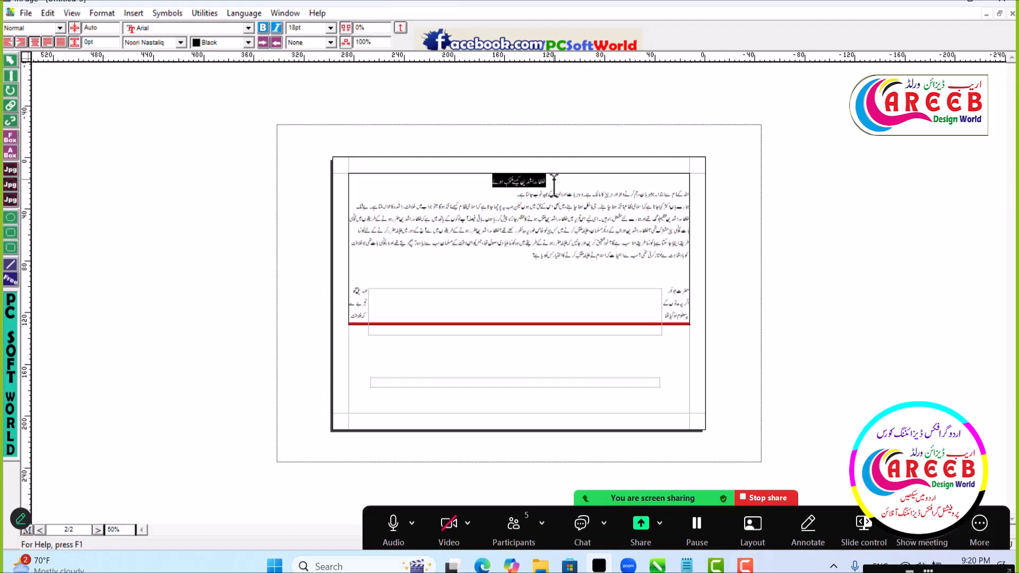
key("F12")
key("F12")
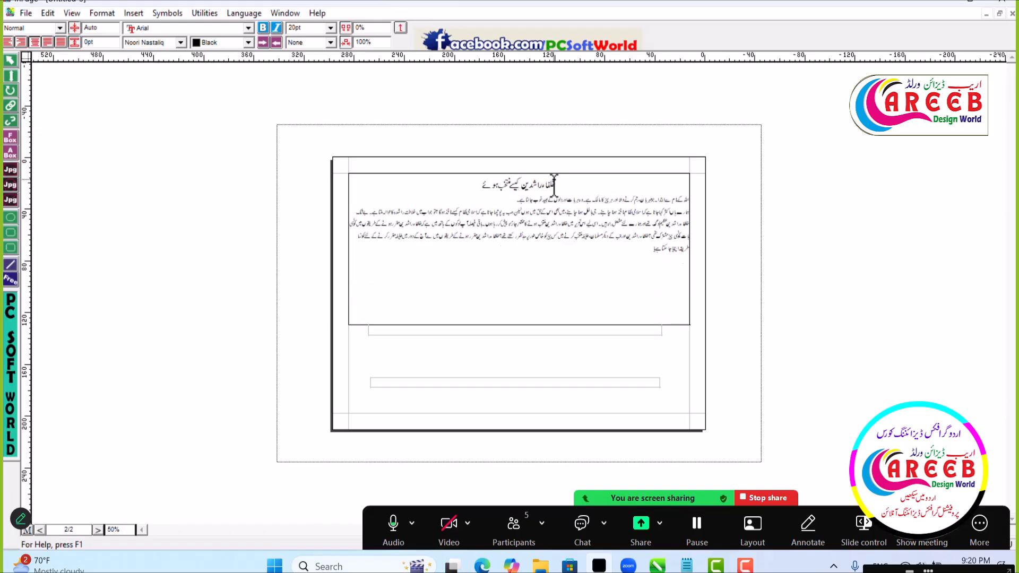
key("F12")
key("F12")
key("F12")
key("F12")
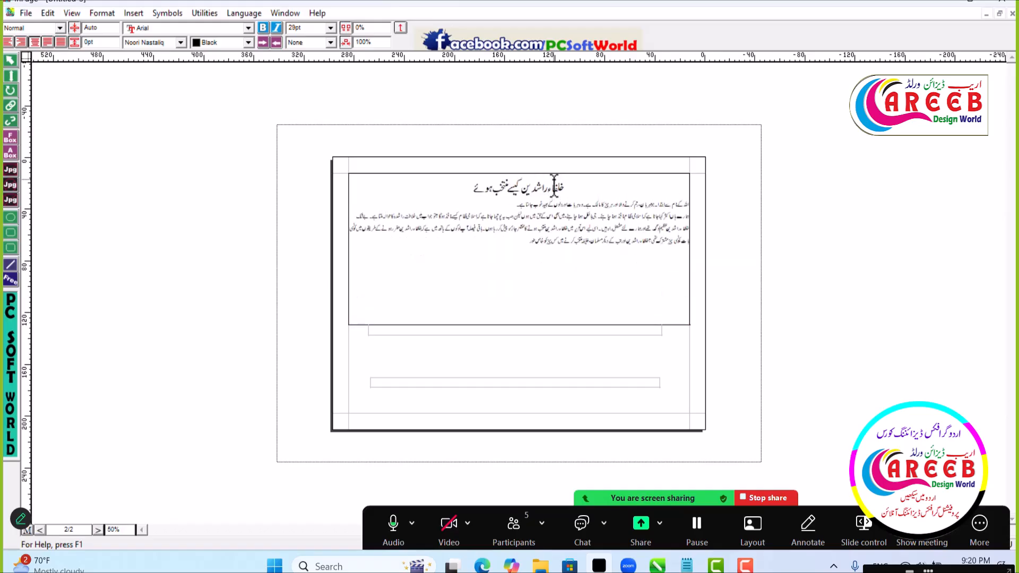
- Copy the Urdu heading from the main text box into the empty auto-height one-line box and centre it there
left_click(10, 60)
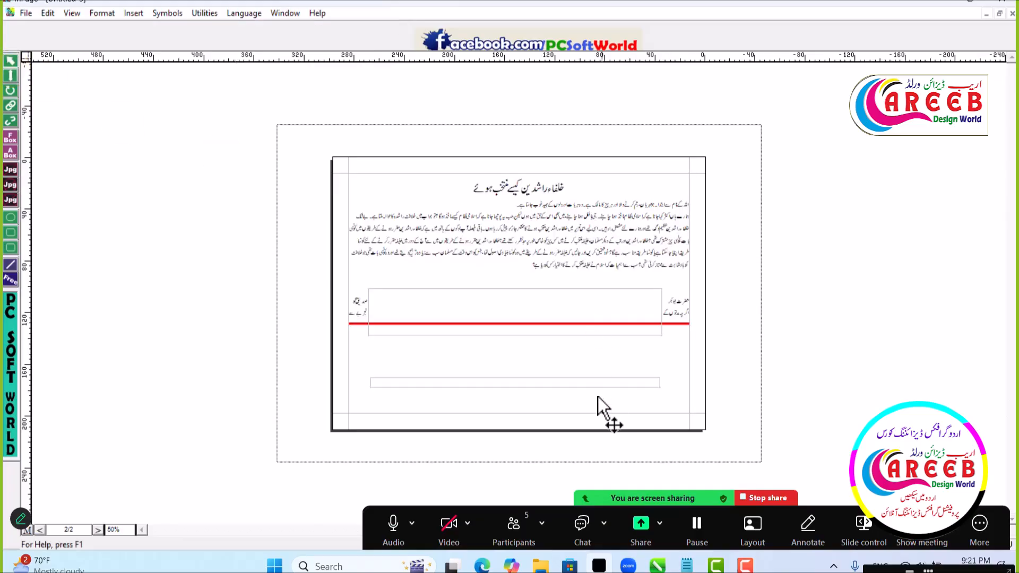
left_click(595, 382)
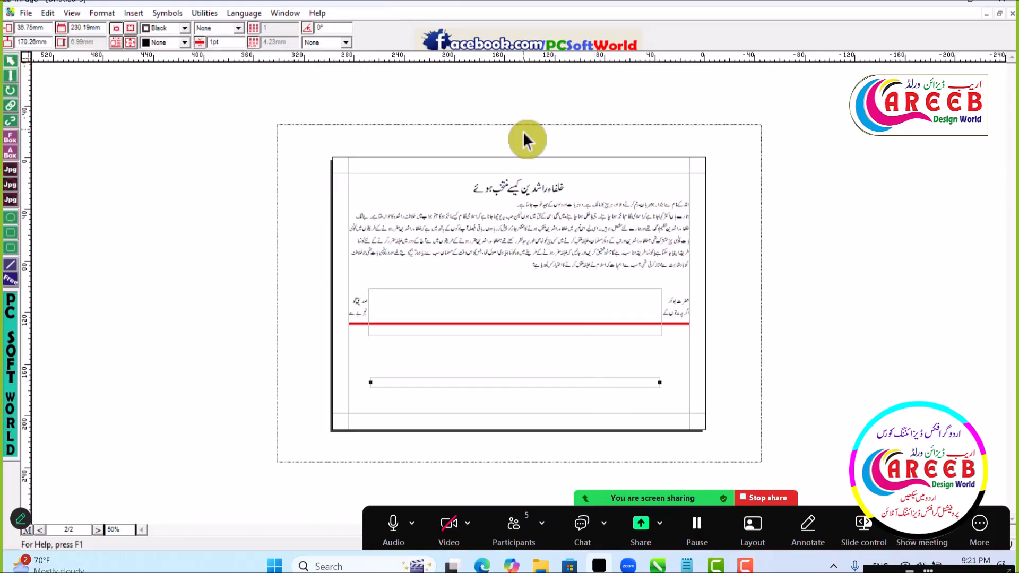
left_click(10, 76)
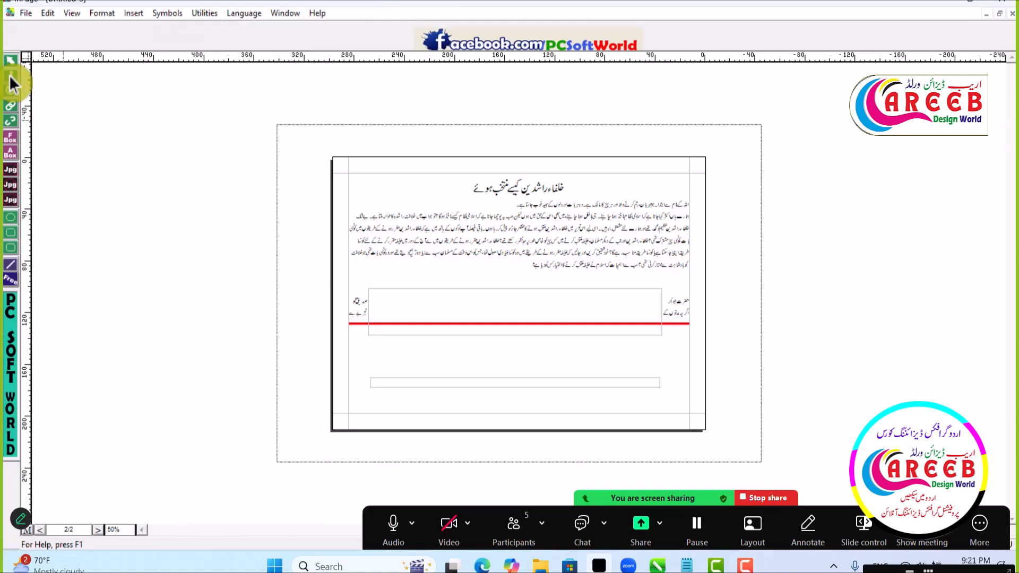
left_click_drag(469, 197, 591, 196)
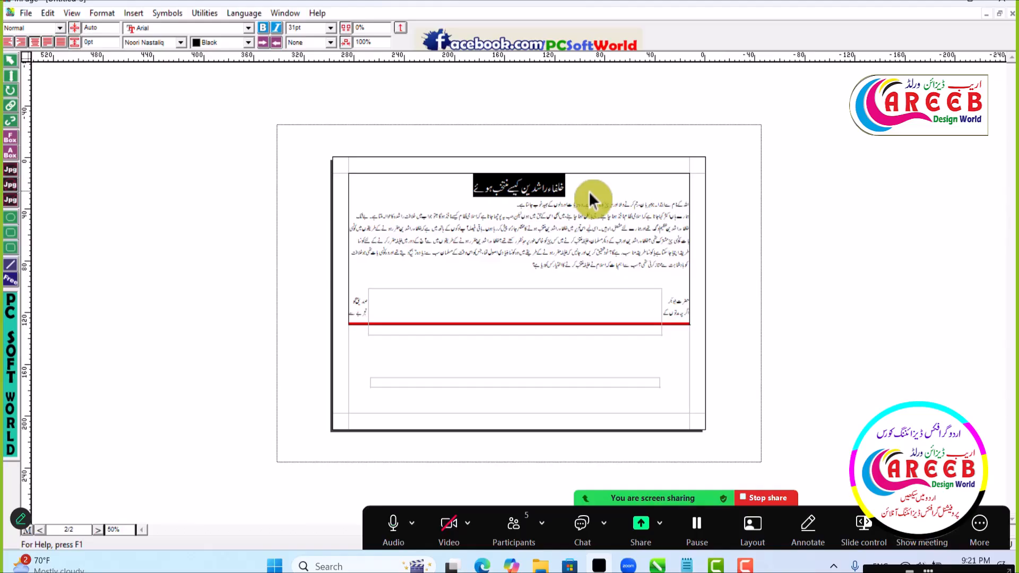
left_click(542, 383)
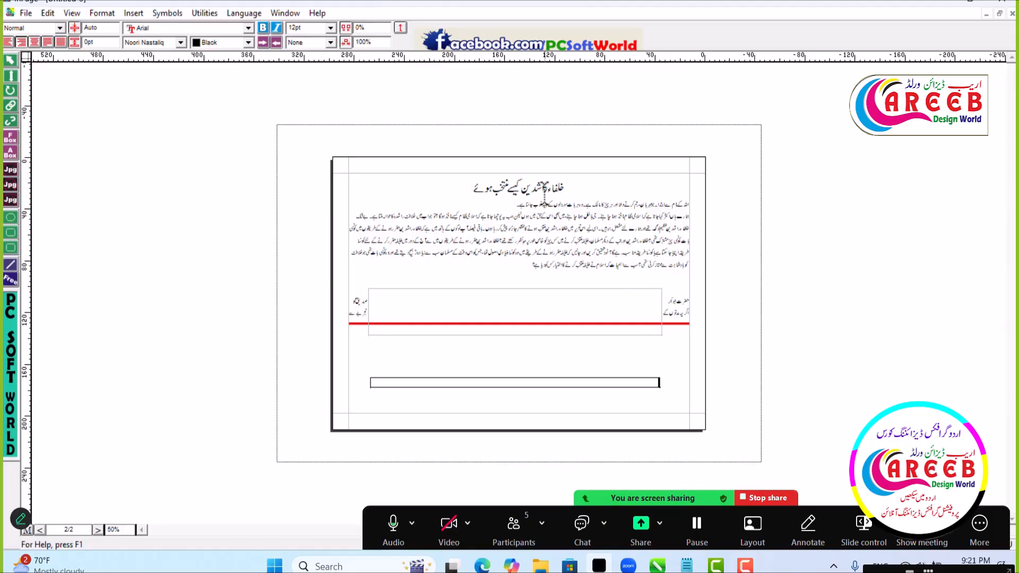
key("ctrl+2")
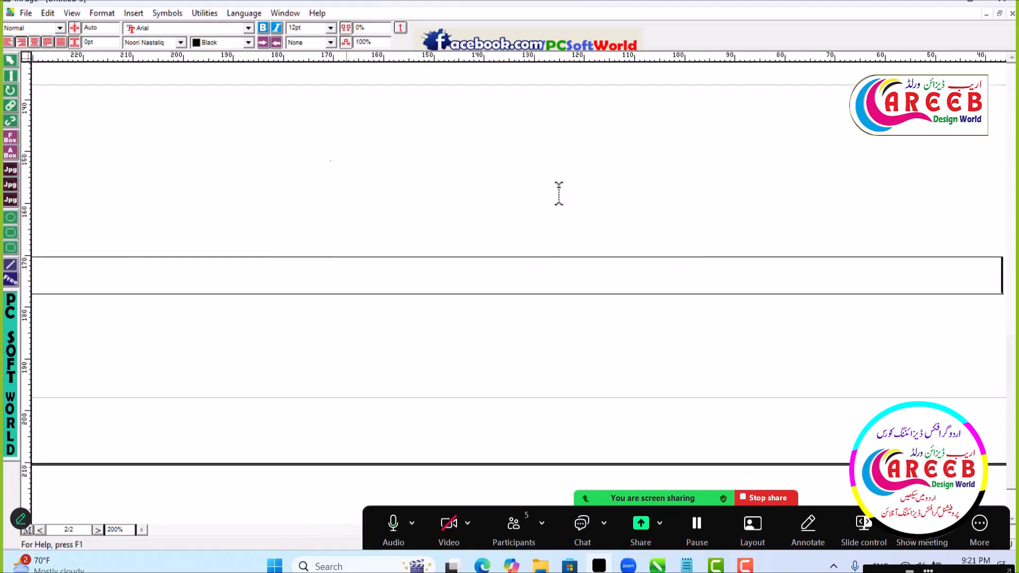
key("ctrl+1")
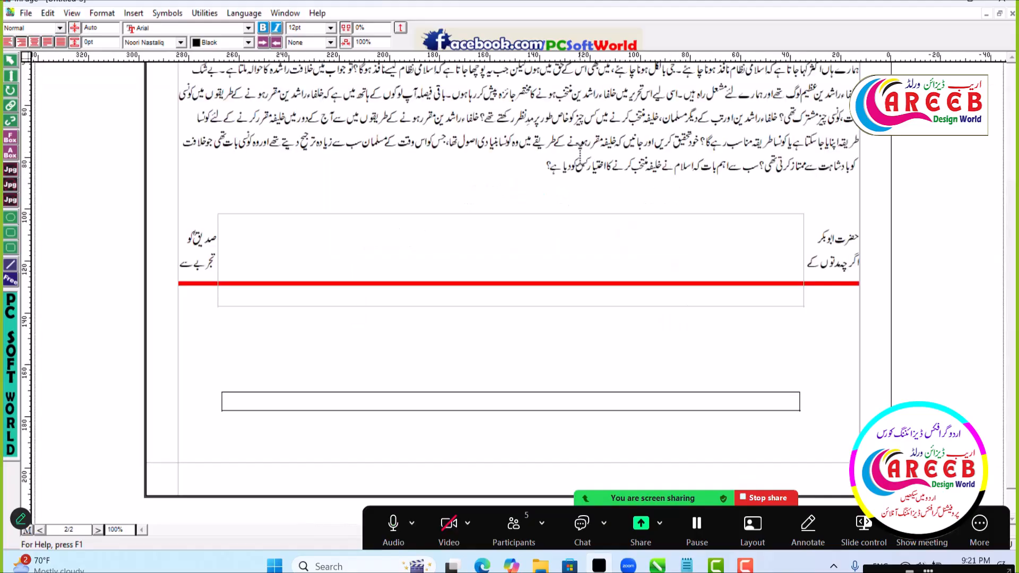
scroll(575, 244, "up", 3)
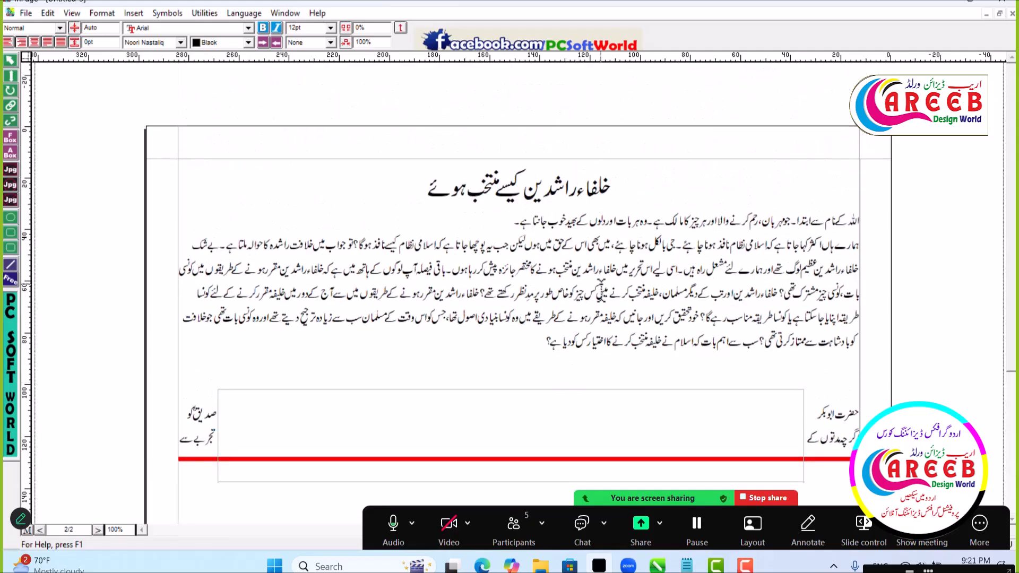
scroll(601, 290, "down", 4)
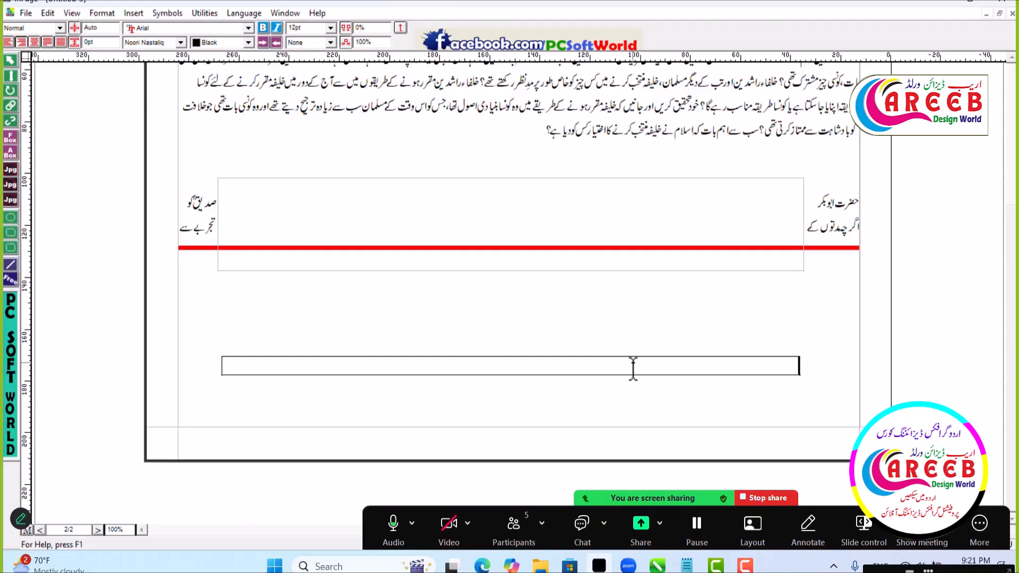
key("ctrl+v")
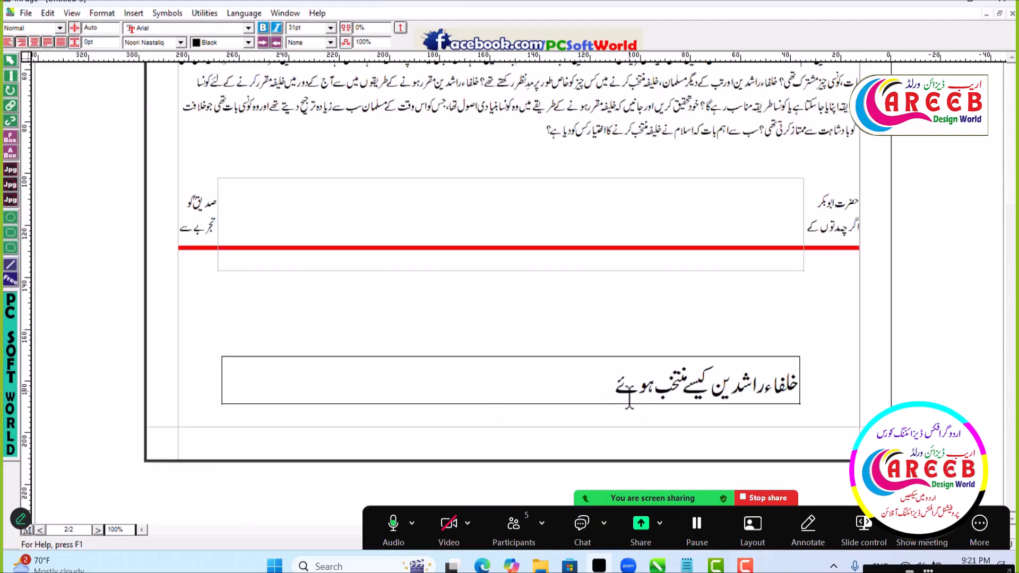
left_click_drag(611, 390, 801, 402)
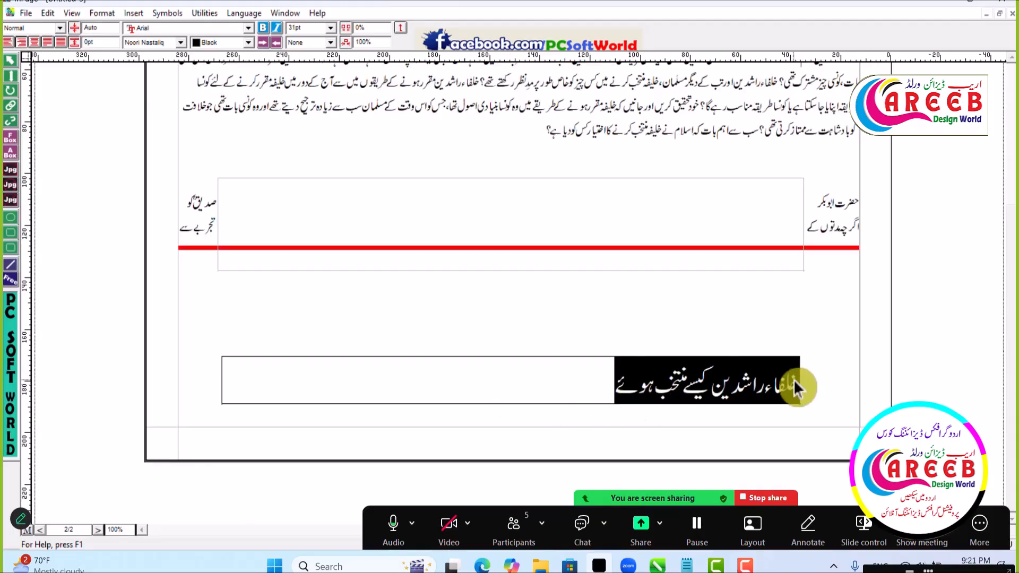
key("ctrl+e")
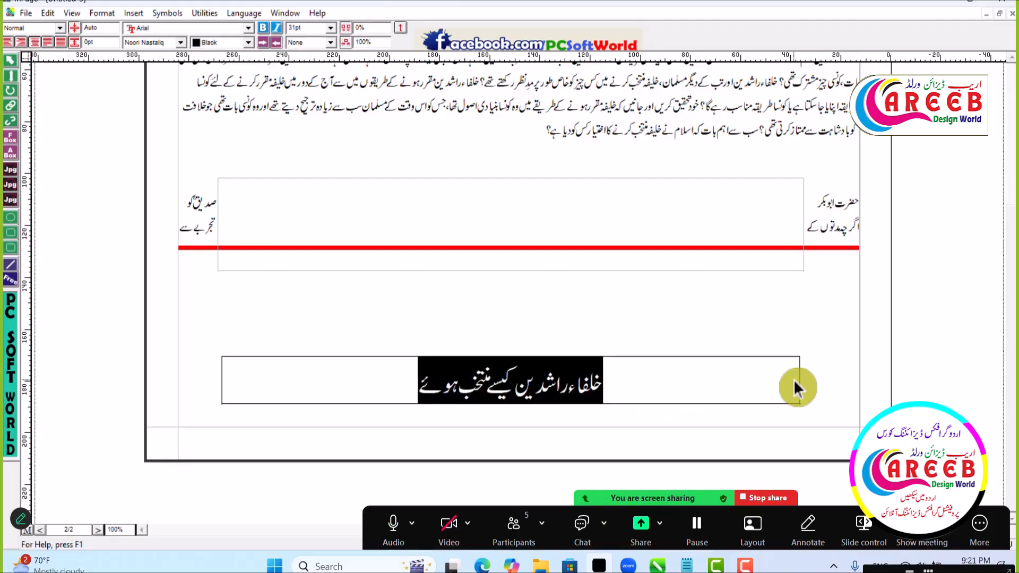
- Move the auto-height heading box up into the main text to about 99.4 mm, and delete the empty fixed-size box behind it
left_click(10, 60)
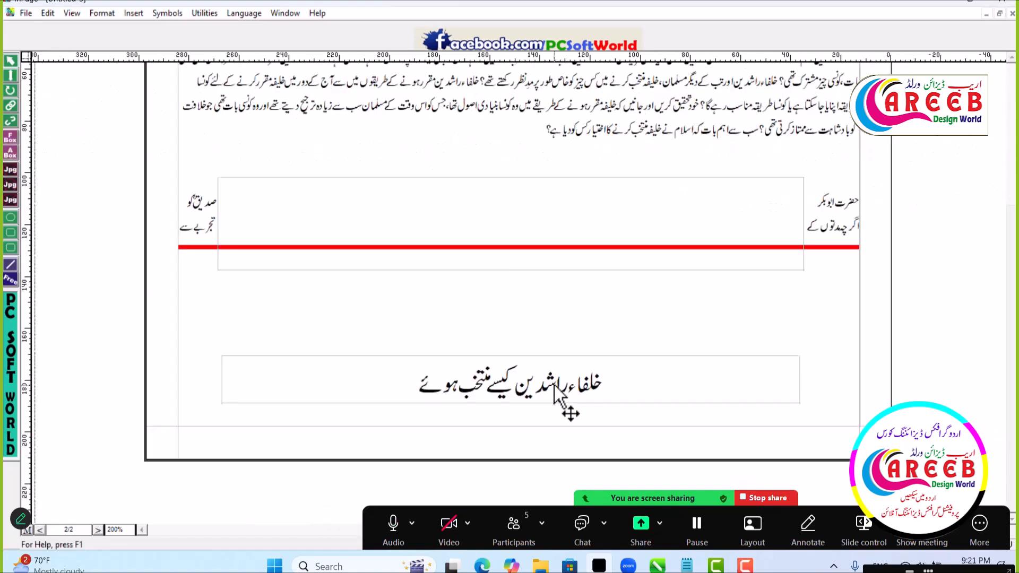
key("ctrl+5")
left_click_drag(563, 387, 547, 313)
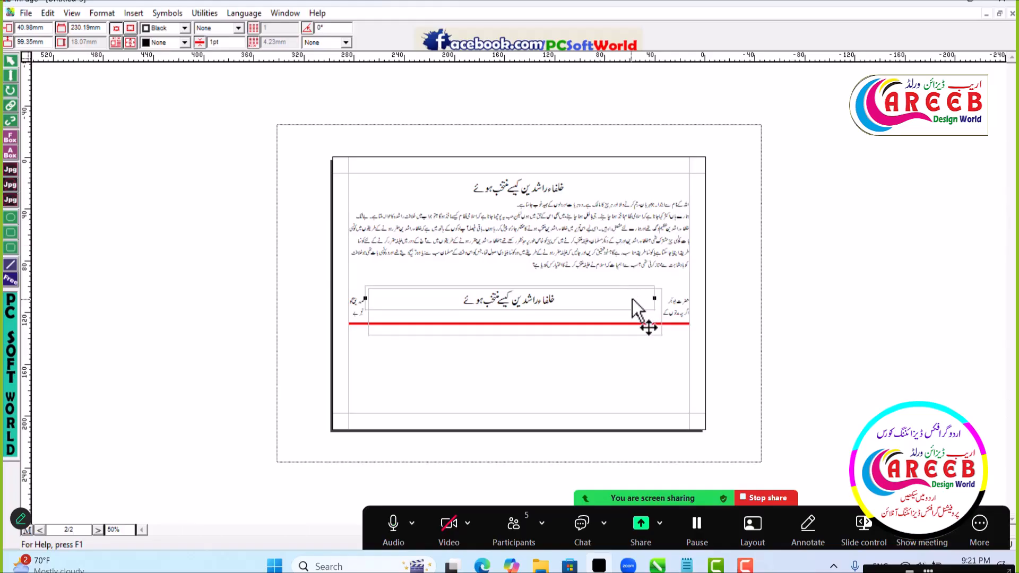
left_click(650, 334)
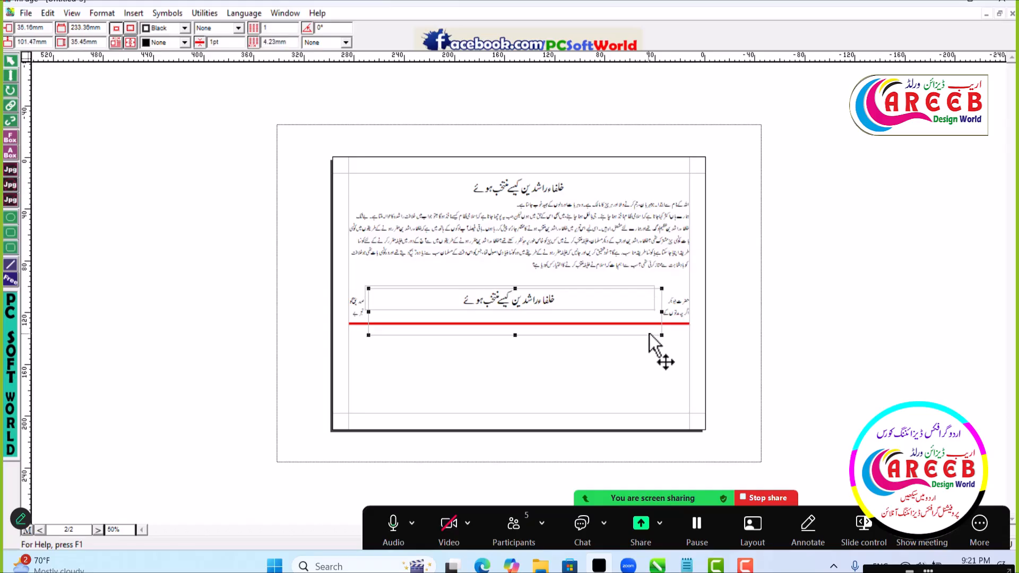
key("Delete")
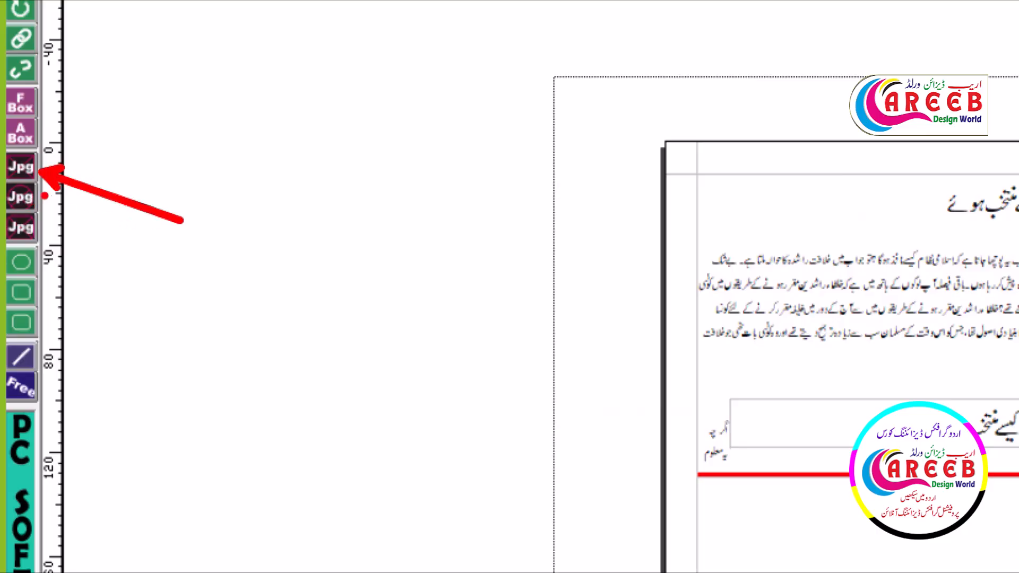
left_click_drag(37, 197, 116, 222)
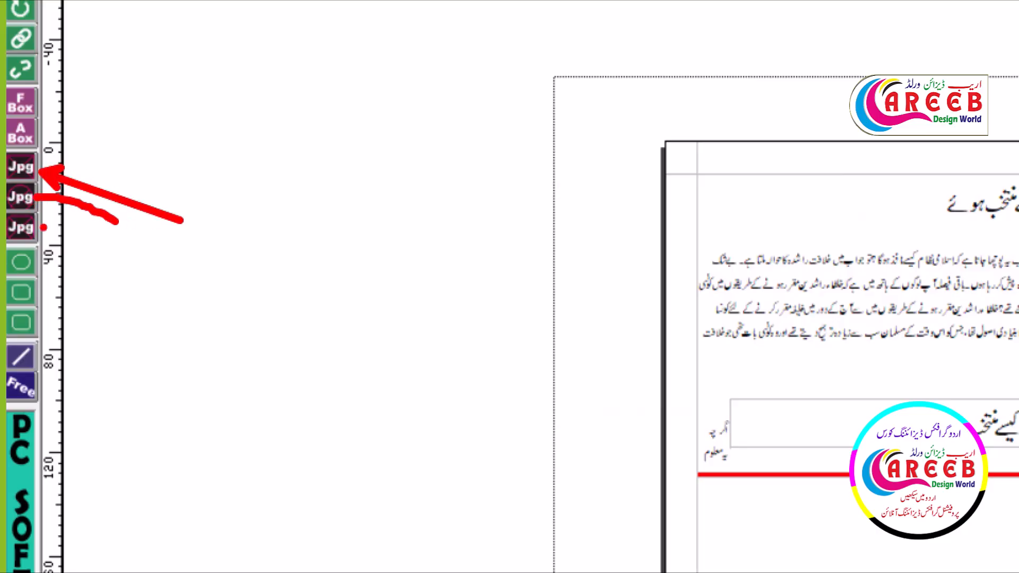
left_click_drag(39, 197, 132, 238)
key("ctrl+z")
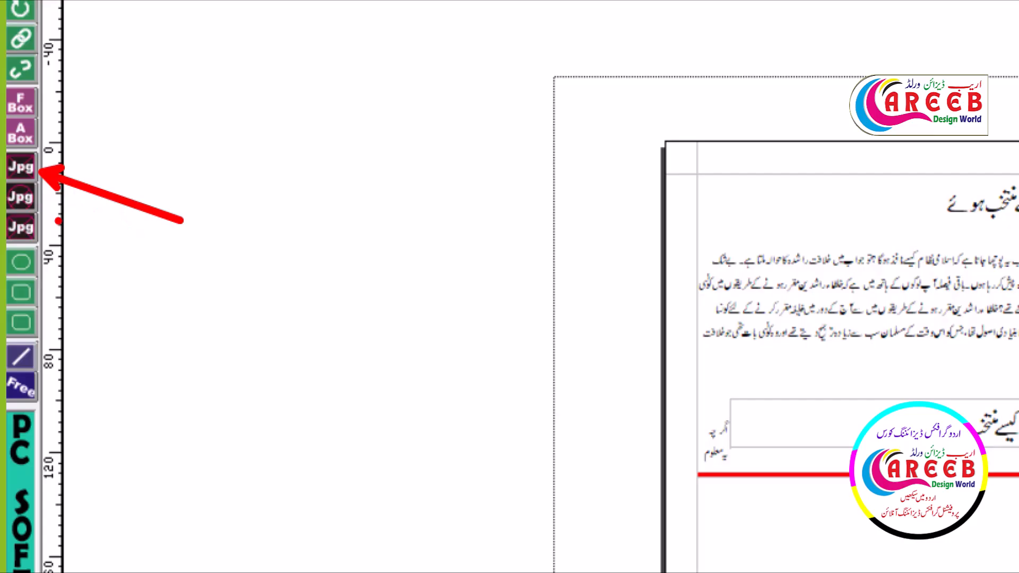